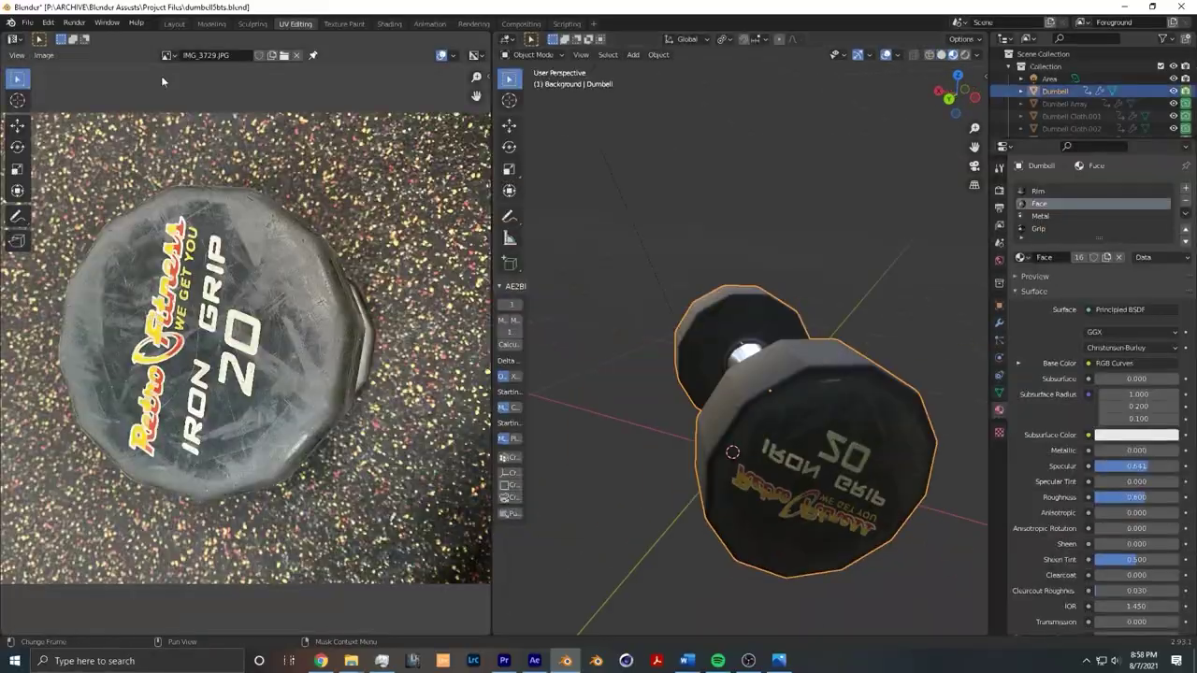
Extrude the upper face of the cylinder around the dumbbell upward and scale it
{"action": "scroll", "coordinate": [682, 443], "scroll_direction": "up", "scroll_amount": 5}
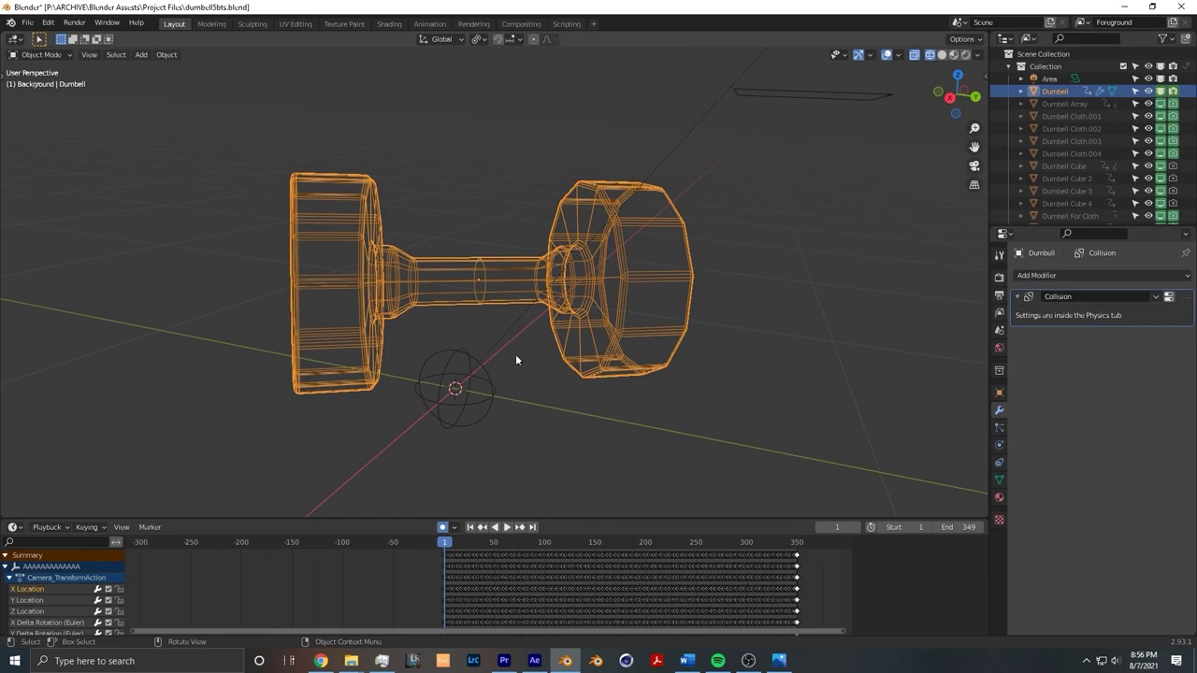
{"action": "left_click", "coordinate": [532, 175]}
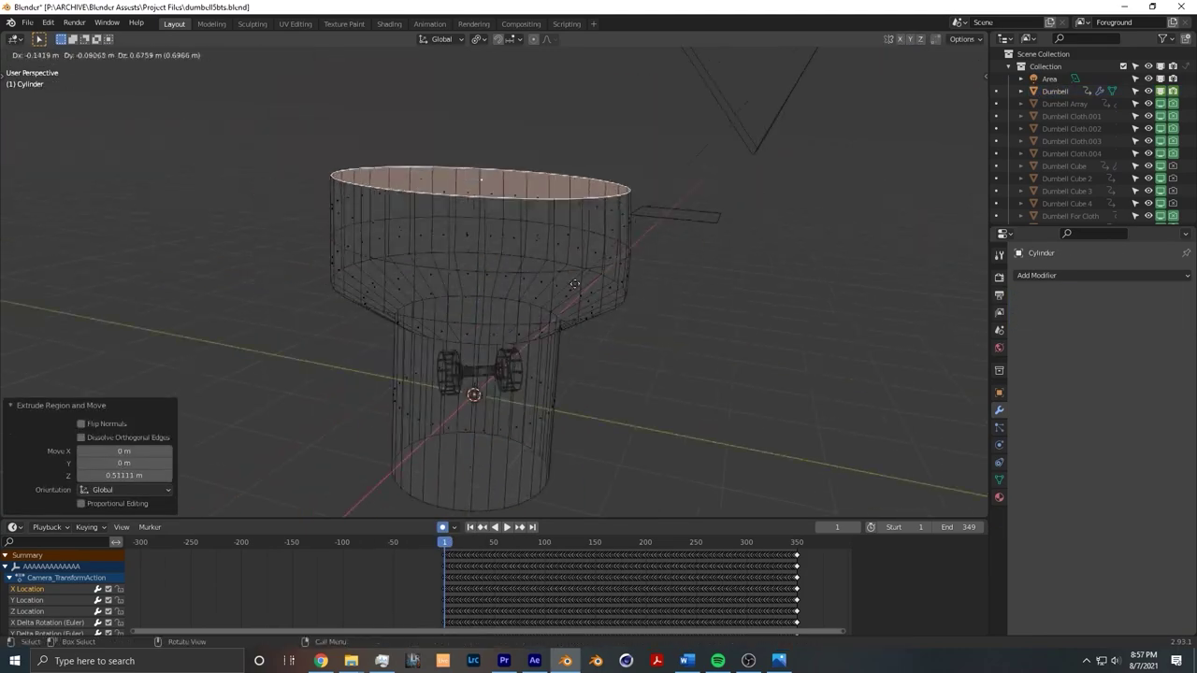
{"action": "key", "text": "s"}
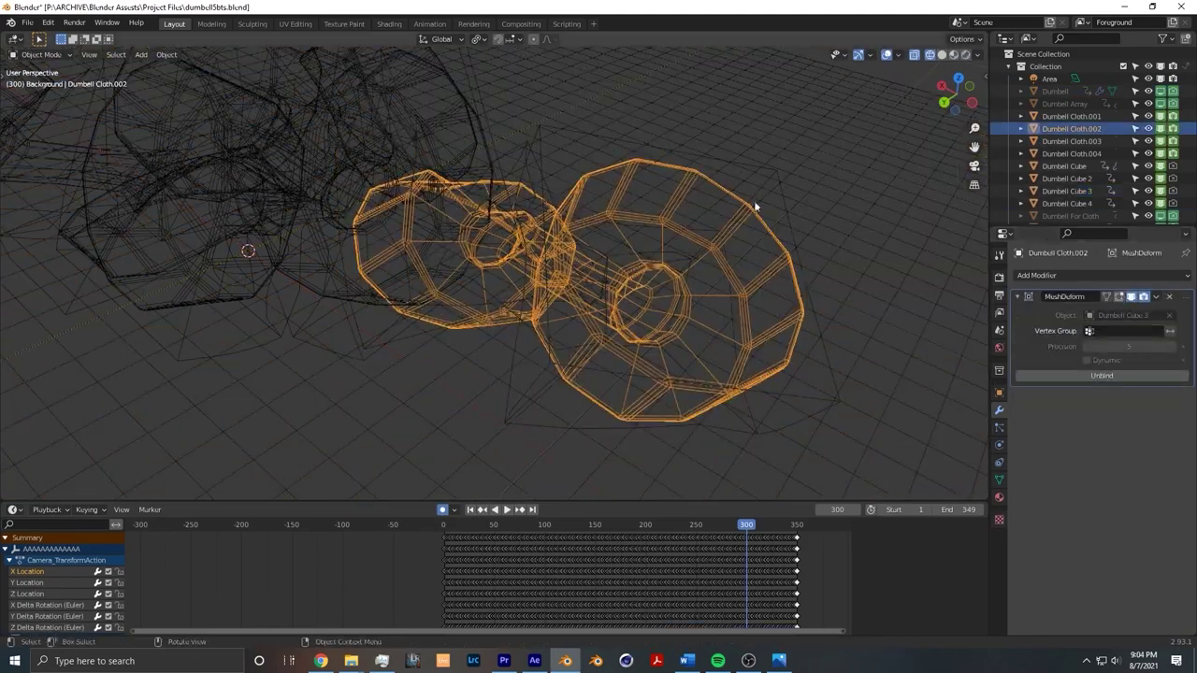
{"action": "left_click", "coordinate": [1105, 578]}
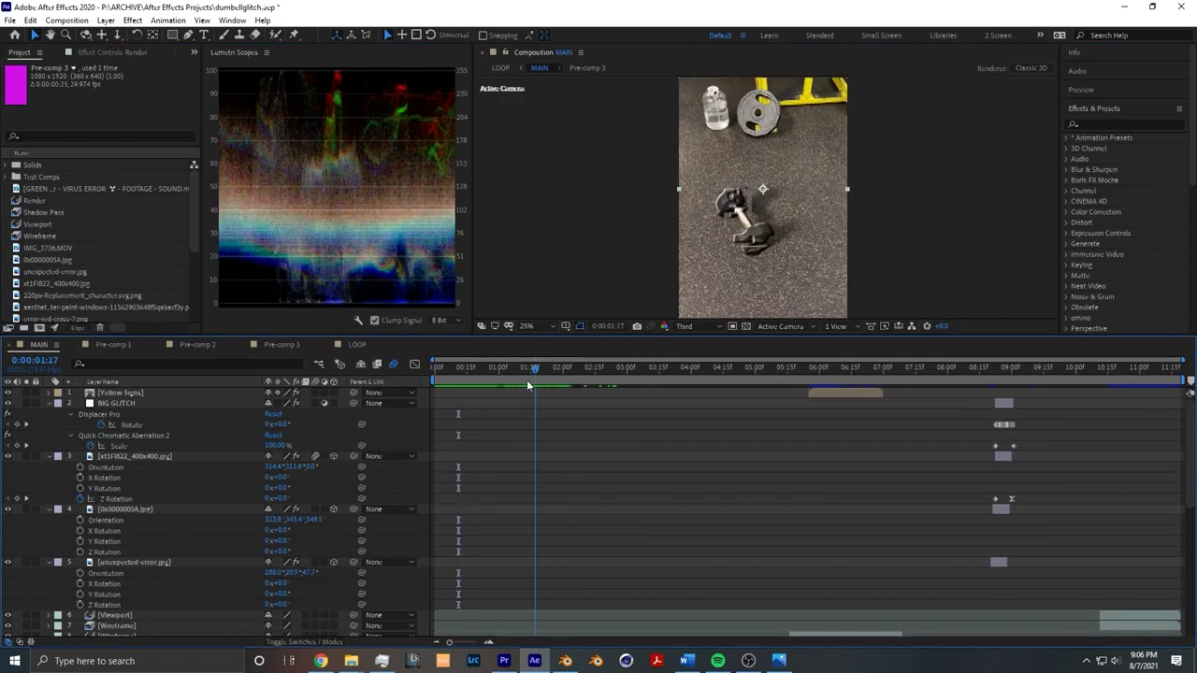
{"action": "left_click", "coordinate": [550, 373]}
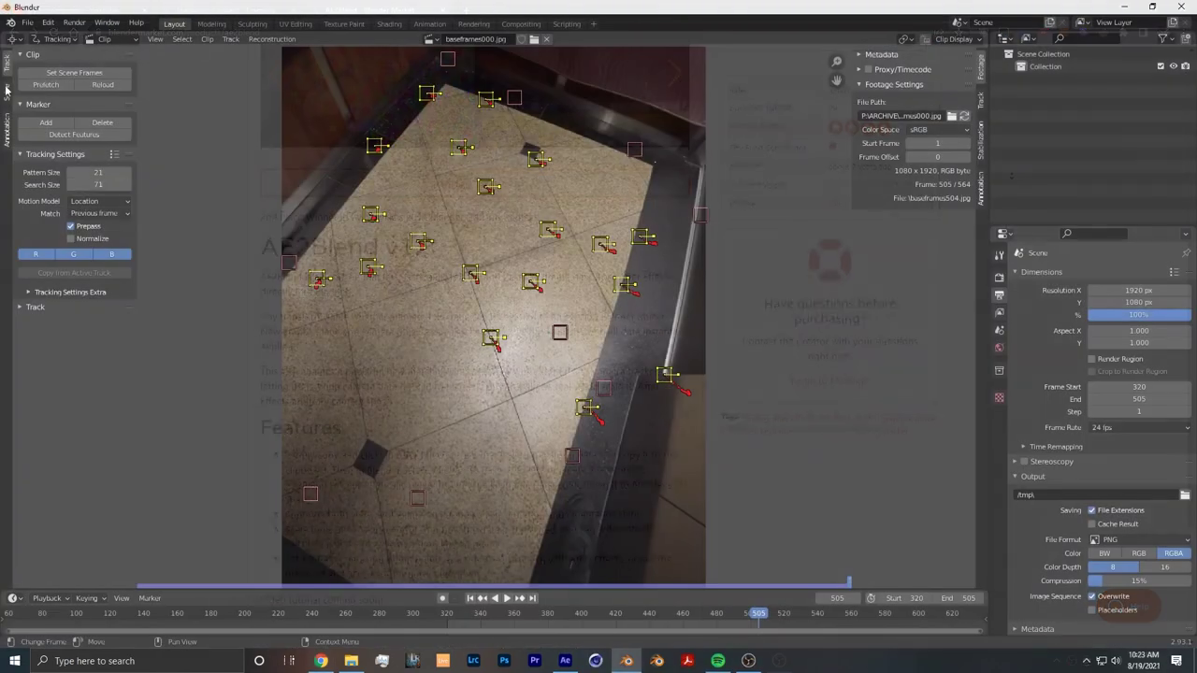
Track the selected floor markers backwards through the baseframes clip
{"action": "left_click", "coordinate": [35, 307]}
{"action": "left_click", "coordinate": [100, 326]}
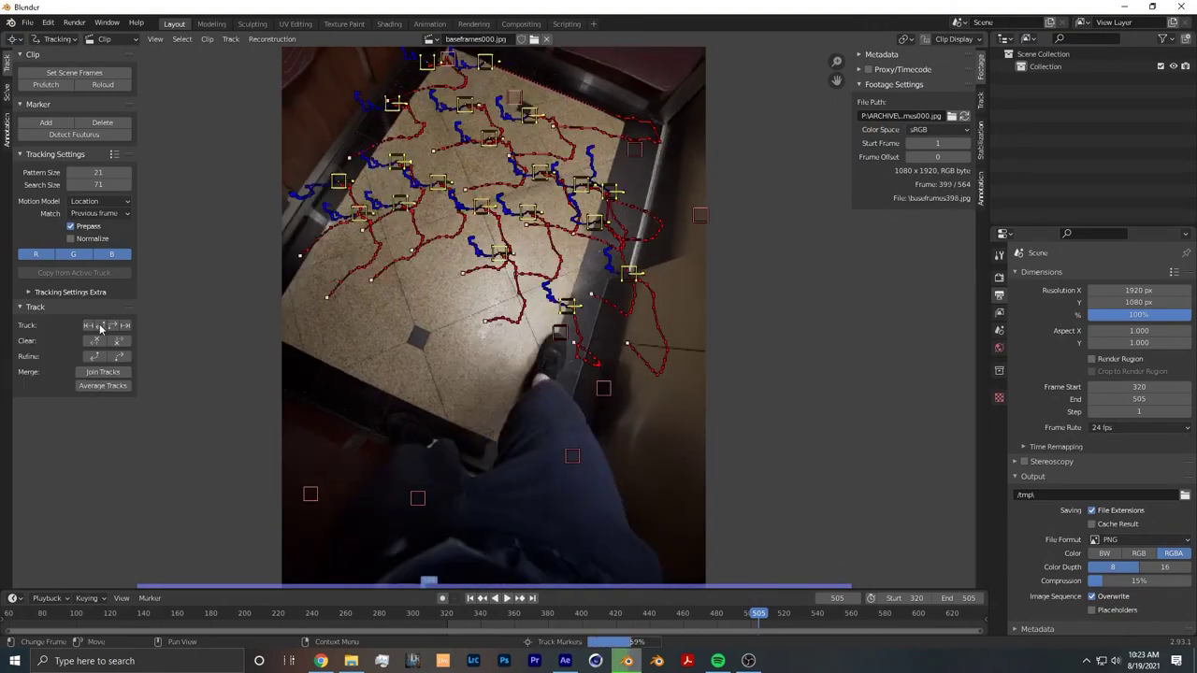
In After Effects, create a composition from the IMG_5289.MOV footage
{"action": "left_click", "coordinate": [70, 172]}
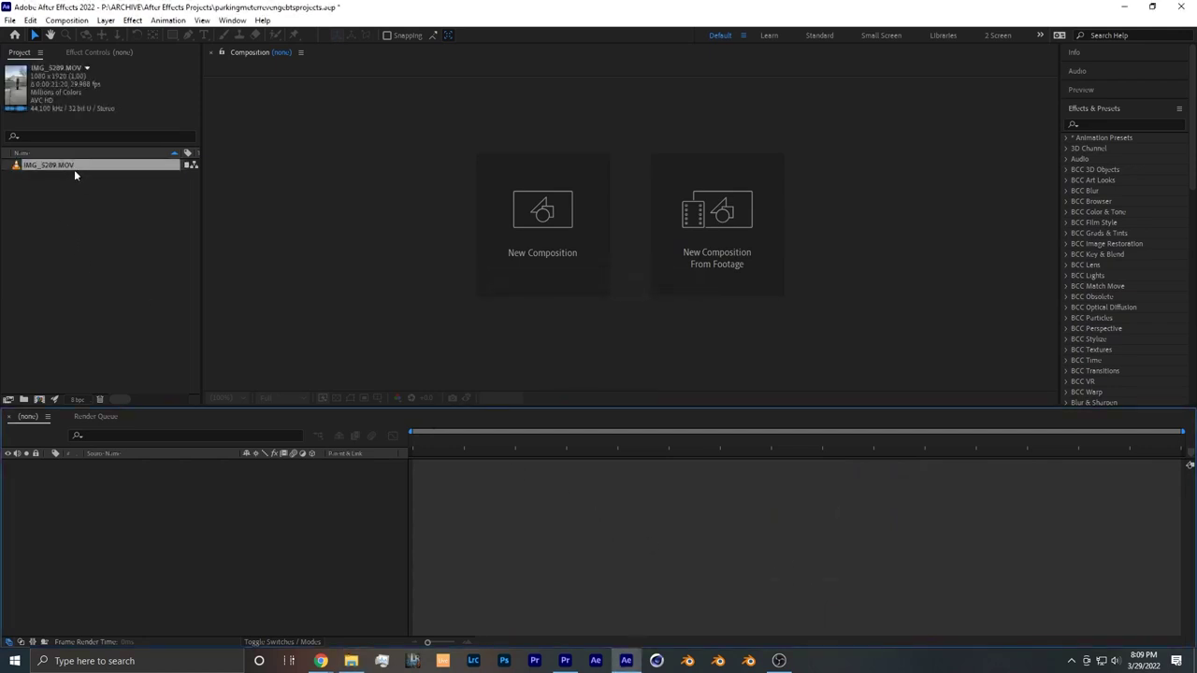
{"action": "left_click_drag", "start_coordinate": [539, 492], "coordinate": [542, 491]}
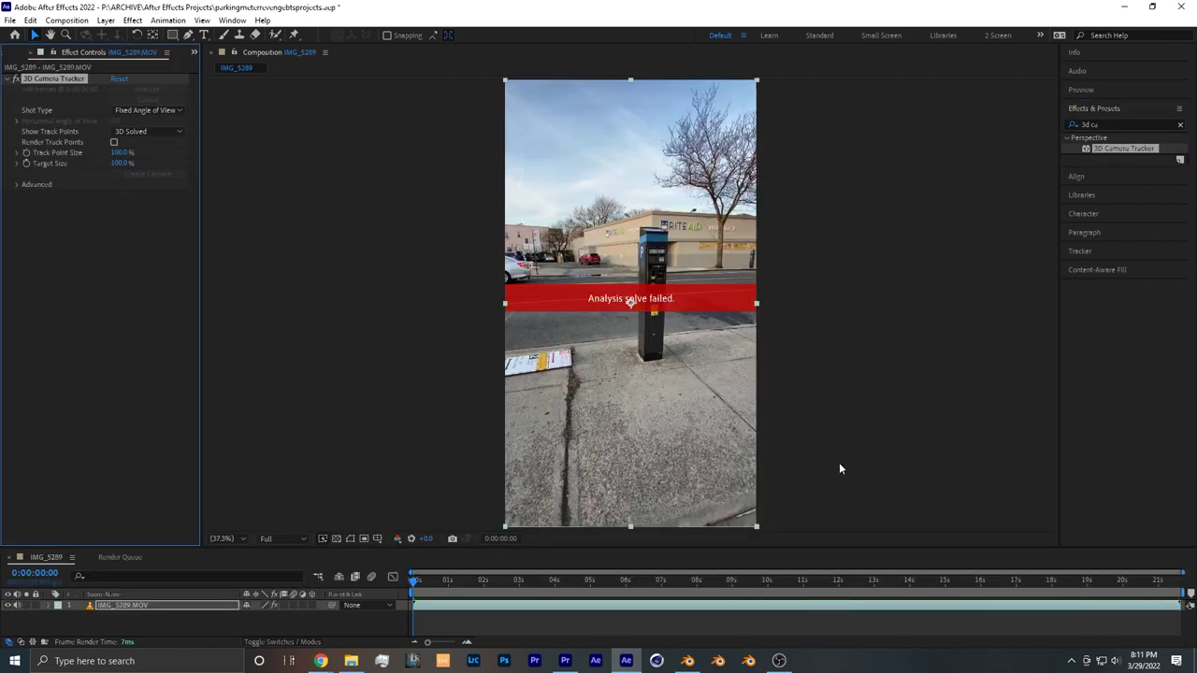
Pre-compose the upper IMG_5289.MOV copy as High Contrast Track, leaving its attributes in IMG_5289 and opening the new composition
{"action": "key", "text": "ctrl+shift+c"}
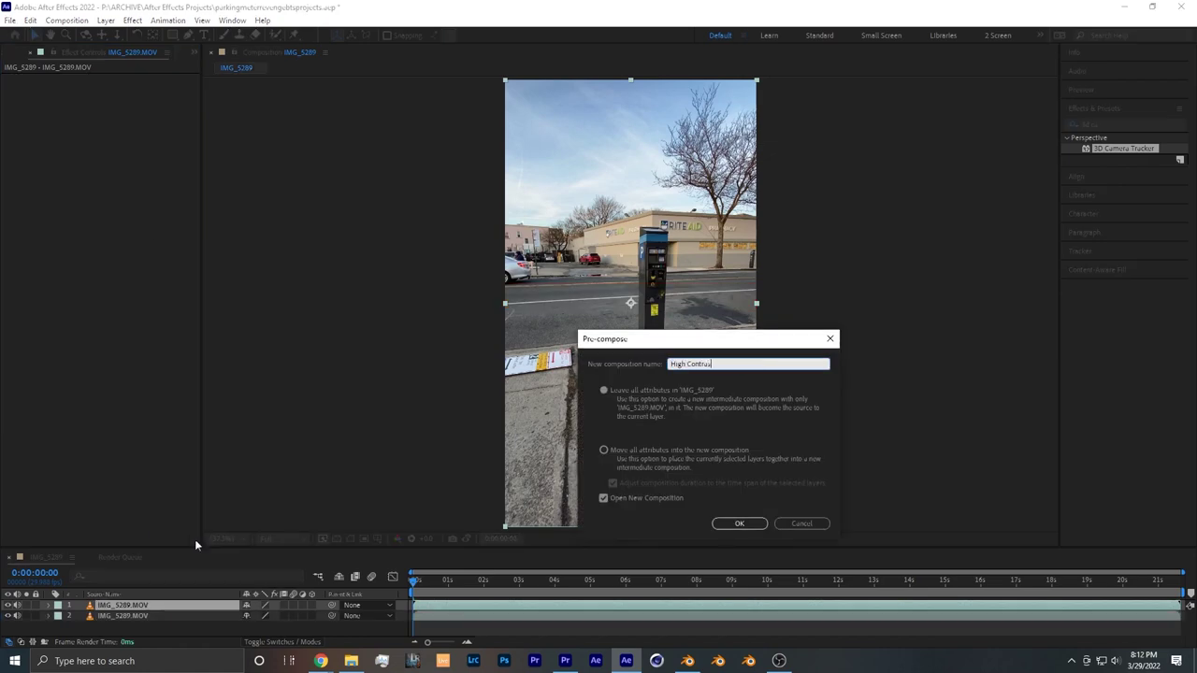
{"action": "key", "text": "Return"}
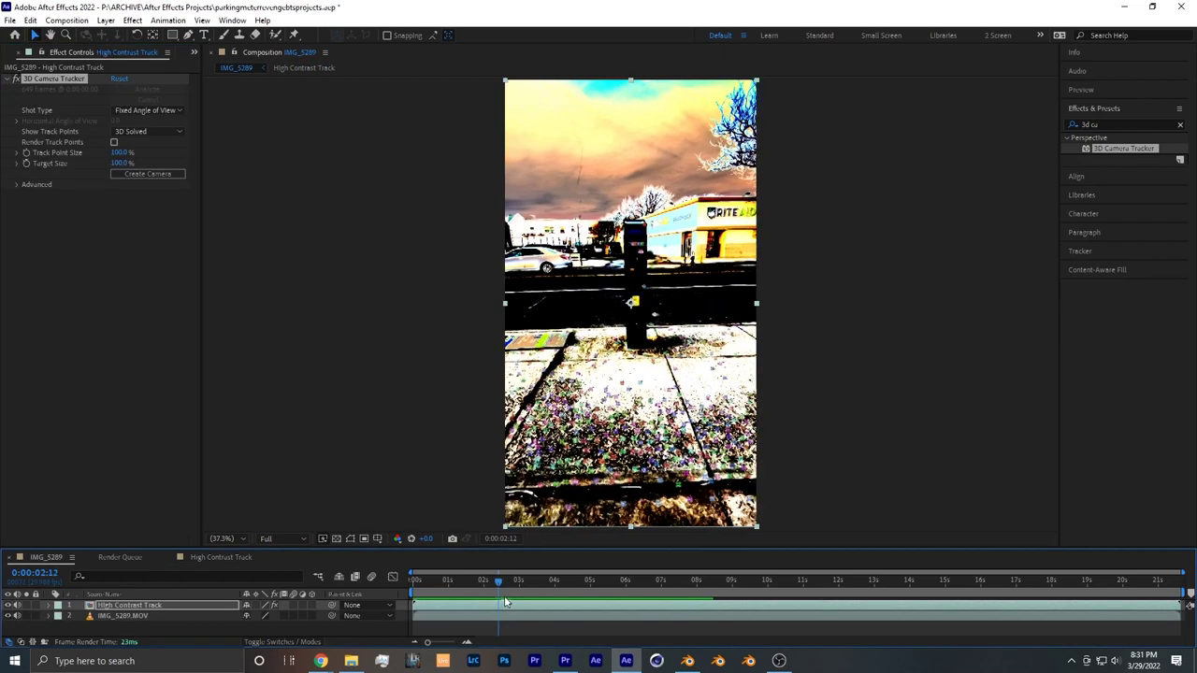
Hide the High Contrast Track layer and scrub through the shot to check the track points over the original footage
{"action": "left_click", "coordinate": [12, 606]}
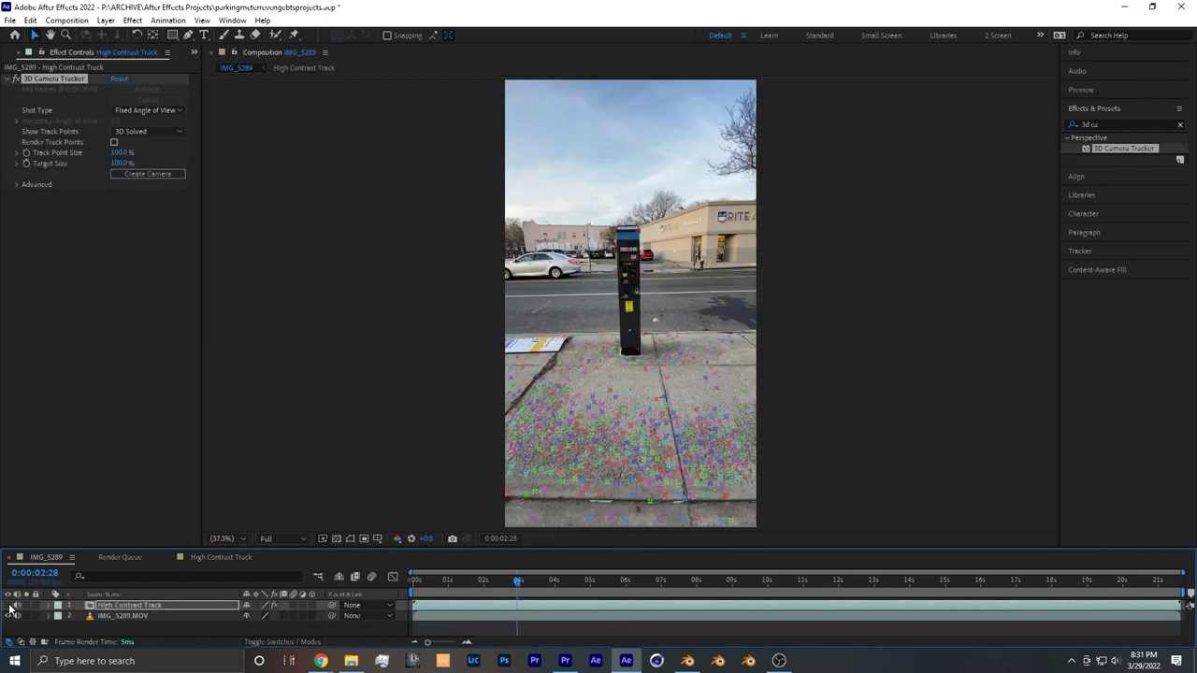
{"action": "left_click_drag", "start_coordinate": [517, 580], "coordinate": [843, 543]}
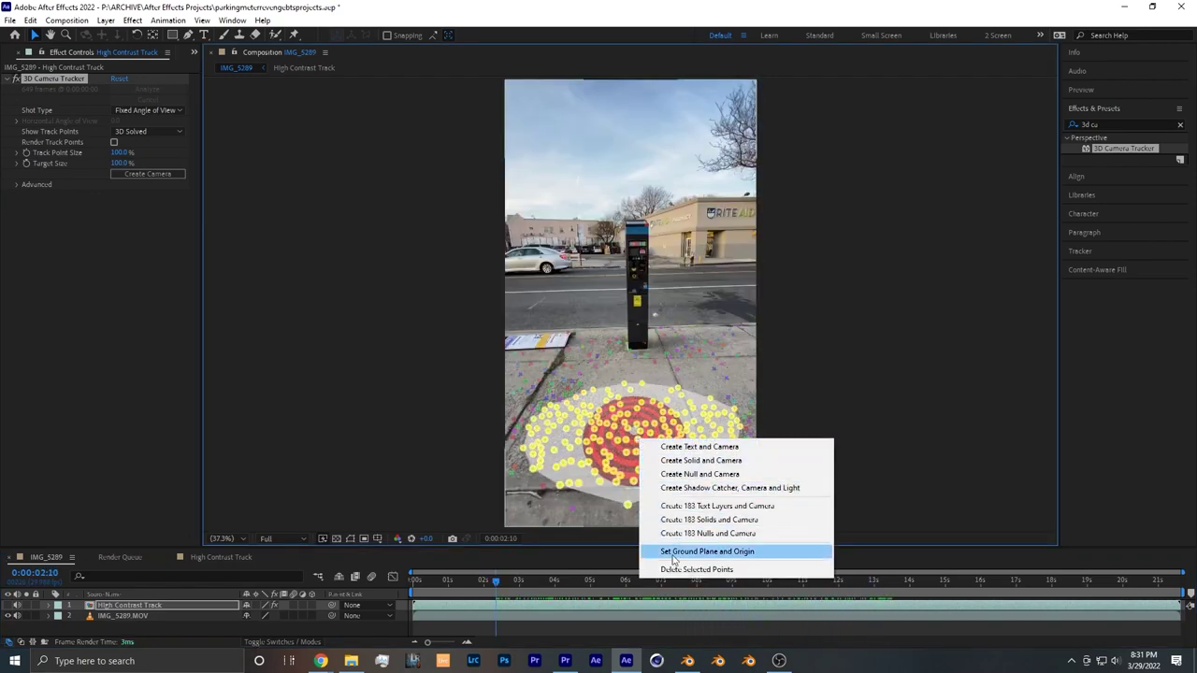
Create a tracker camera and track solids from points on the near sidewalk, the parking meter's front and the farther sidewalk
{"action": "left_click", "coordinate": [672, 466]}
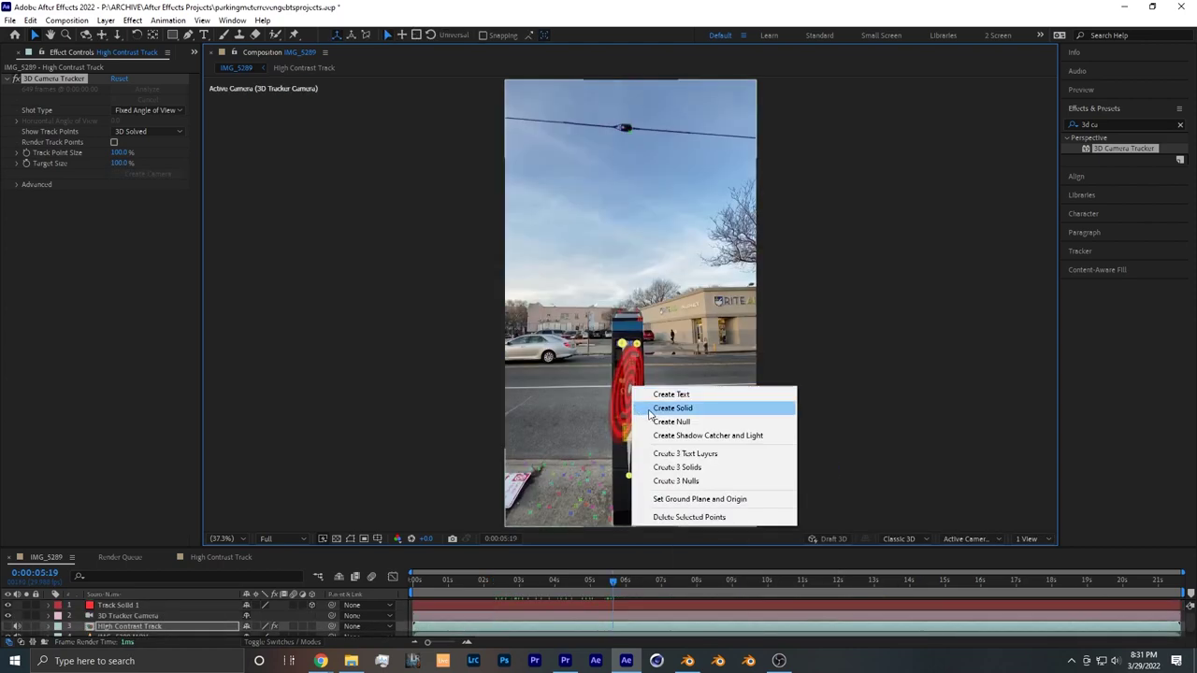
{"action": "left_click", "coordinate": [645, 400]}
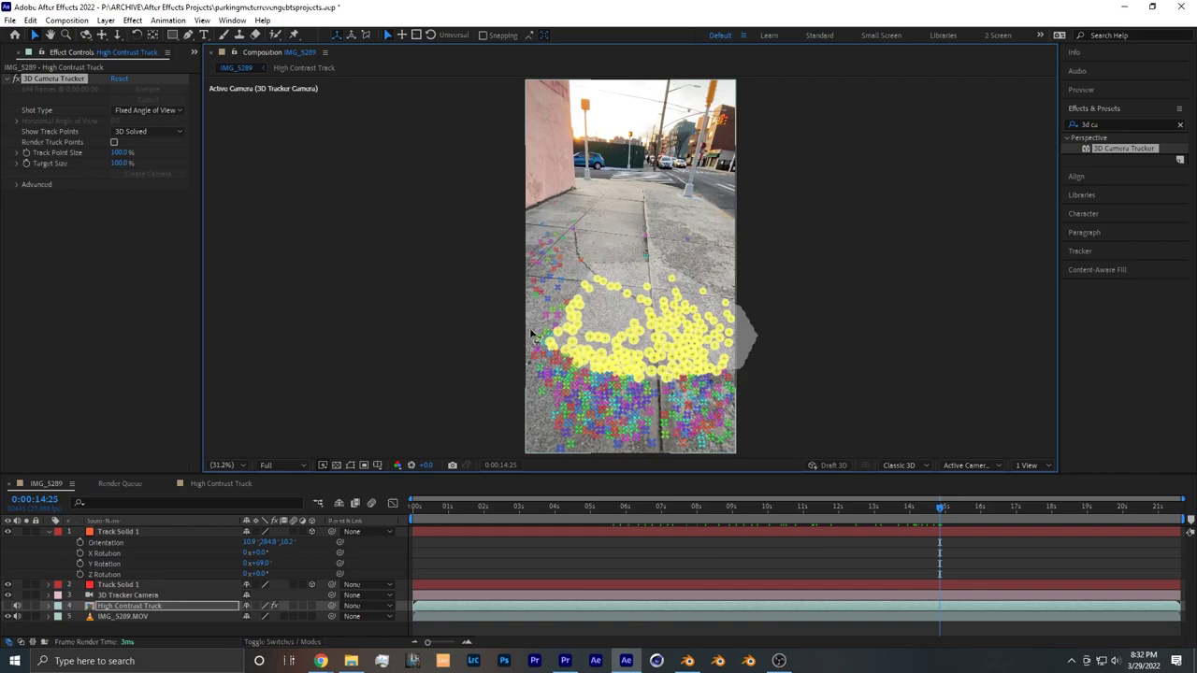
{"action": "left_click", "coordinate": [645, 323]}
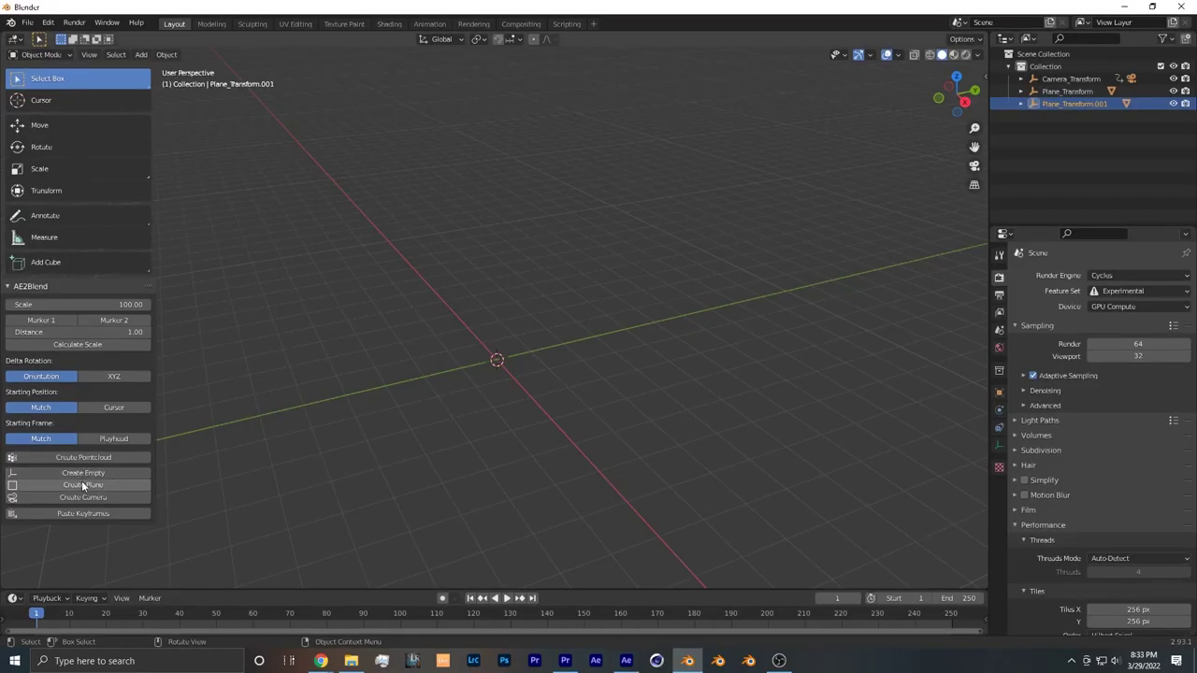
In Blender, create a third tracked plane from the copied layer data with the AE2Blend add-on
{"action": "left_click", "coordinate": [83, 485]}
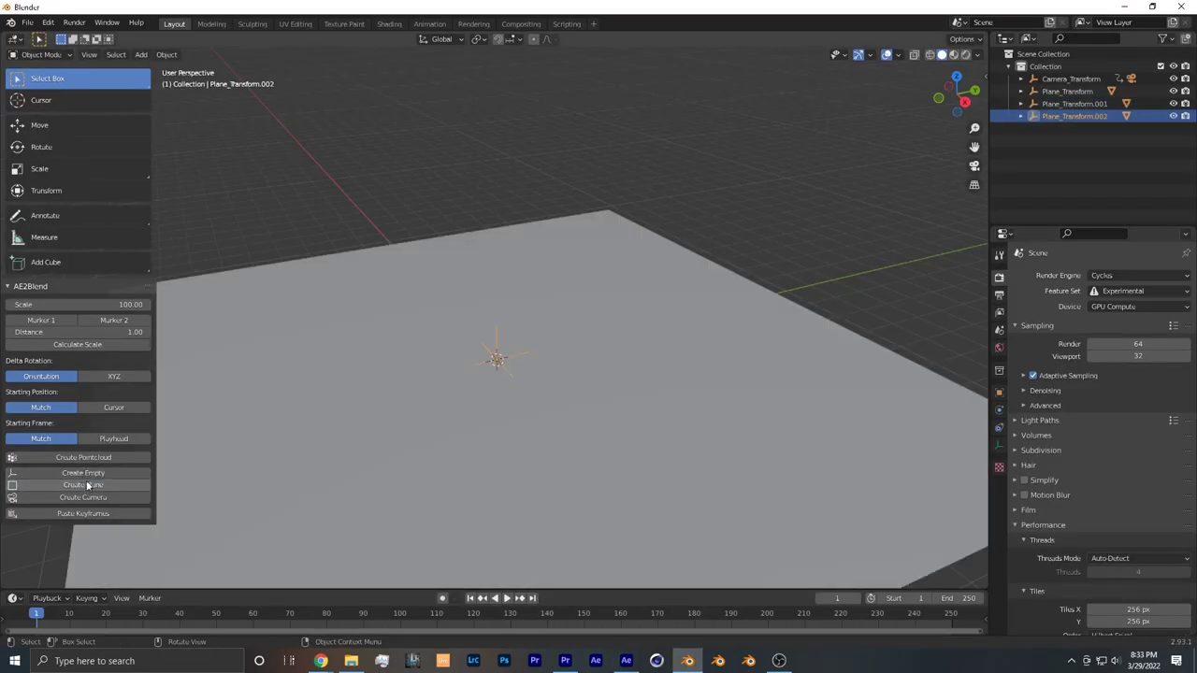
{"action": "scroll", "coordinate": [604, 380], "scroll_direction": "down", "scroll_amount": 3}
{"action": "middle_click_drag", "start_coordinate": [604, 379], "coordinate": [592, 335]}
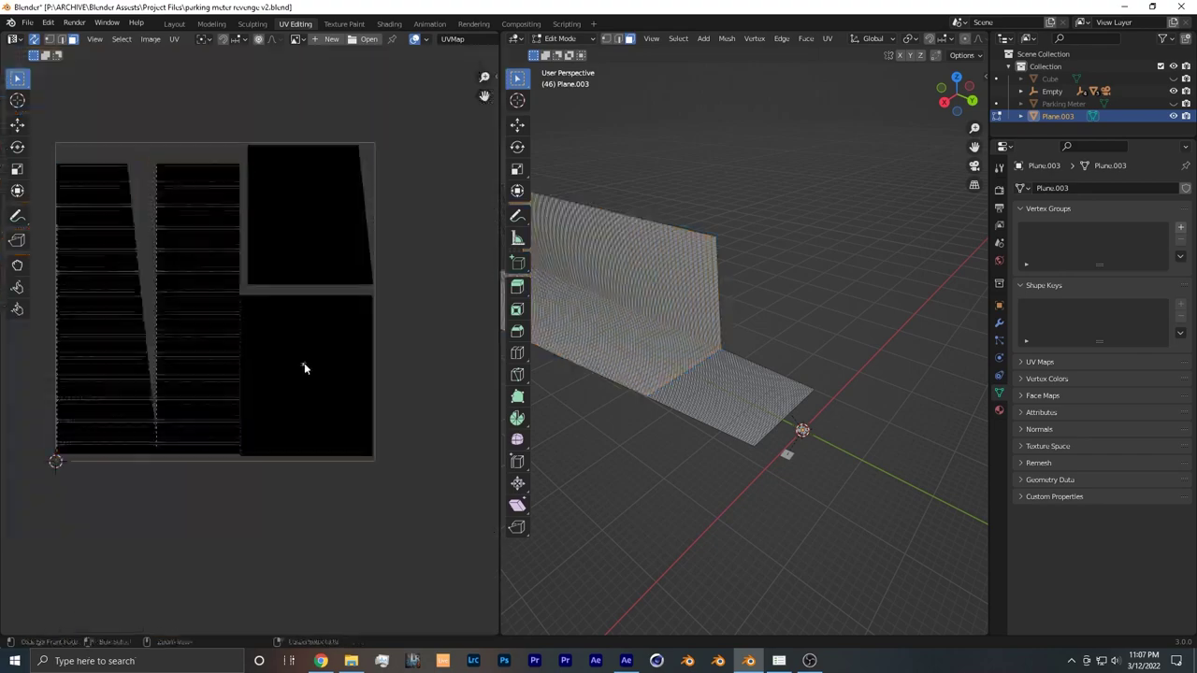
{"action": "left_click", "coordinate": [1039, 362]}
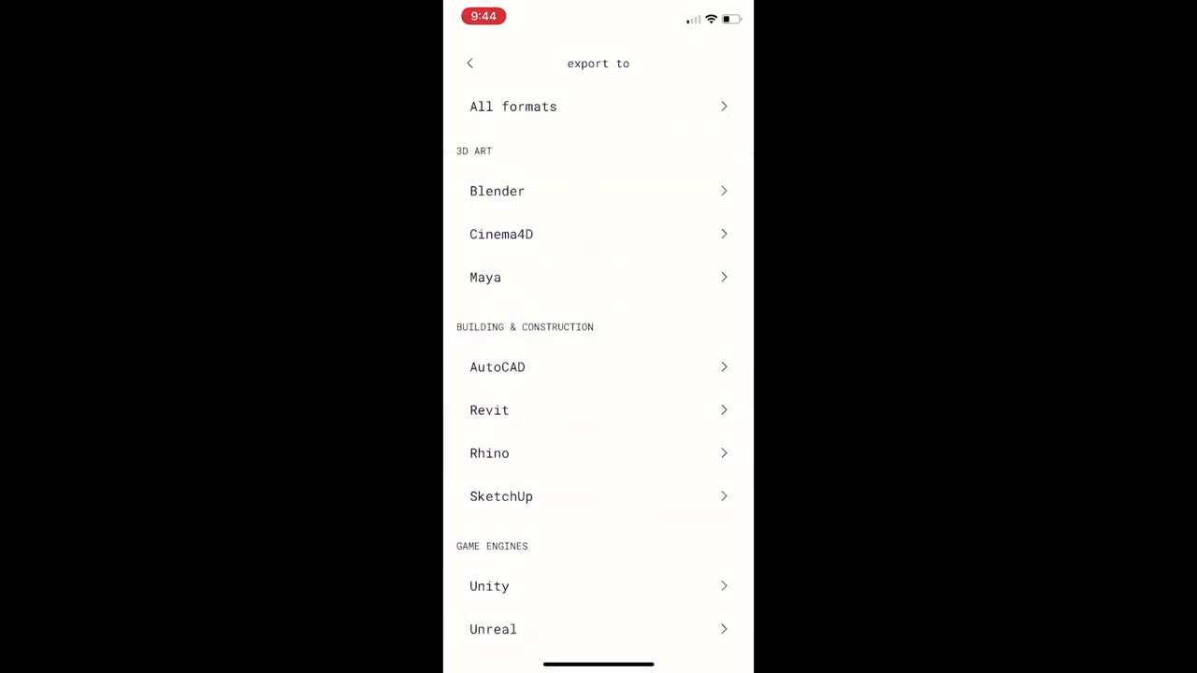
{"action": "scroll", "coordinate": [598, 378], "scroll_direction": "down", "scroll_amount": 2}
{"action": "scroll", "coordinate": [598, 378], "scroll_direction": "up", "scroll_amount": 1}
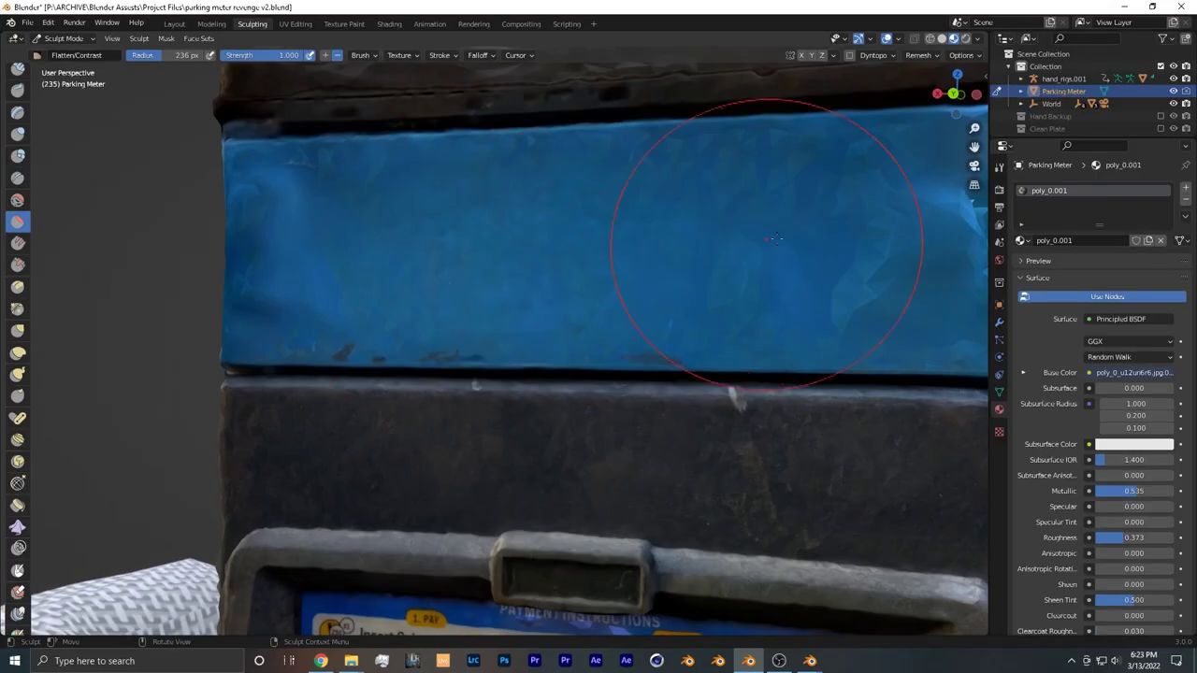
{"action": "scroll", "coordinate": [695, 240], "scroll_direction": "up", "scroll_amount": 2}
{"action": "mouse_move", "coordinate": [694, 241]}
{"action": "middle_mouse_down"}
{"action": "mouse_move", "coordinate": [547, 277]}
{"action": "mouse_move", "coordinate": [296, 299]}
{"action": "middle_mouse_up"}
{"action": "mouse_move", "coordinate": [502, 306]}
{"action": "middle_mouse_down"}
{"action": "mouse_move", "coordinate": [450, 277]}
{"action": "mouse_move", "coordinate": [482, 309]}
{"action": "middle_mouse_up"}
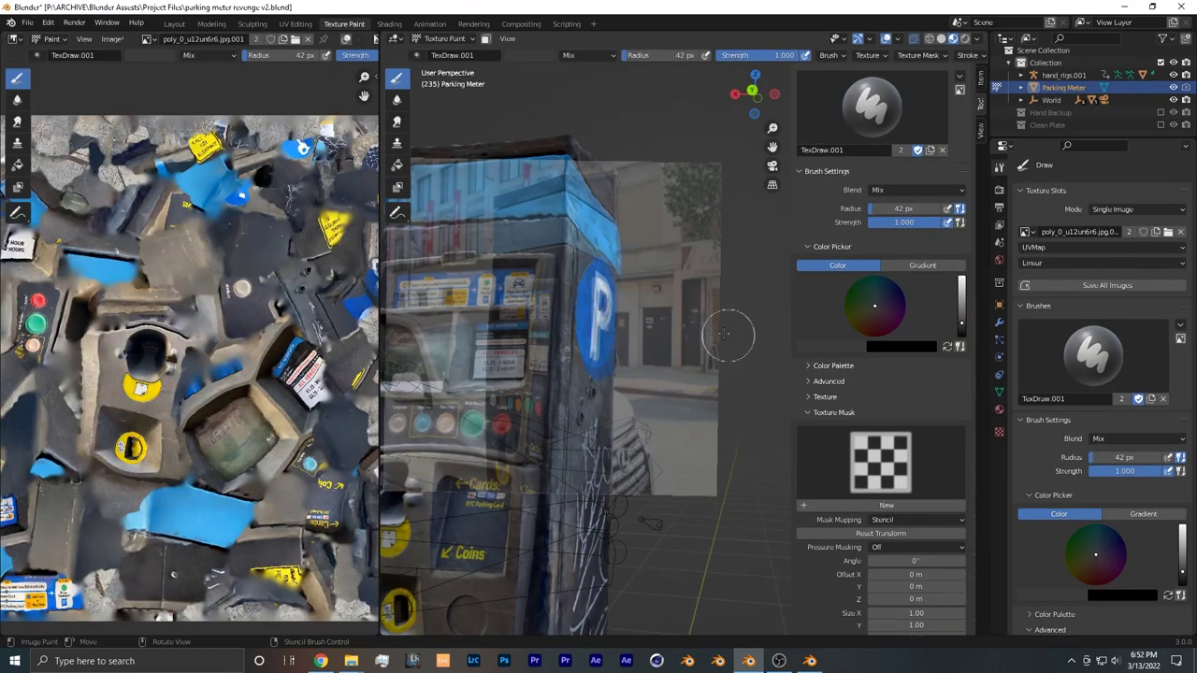
Reposition the parking meter photo stencil over the model for texture painting
{"action": "middle_click_drag", "start_coordinate": [721, 334], "coordinate": [733, 260]}
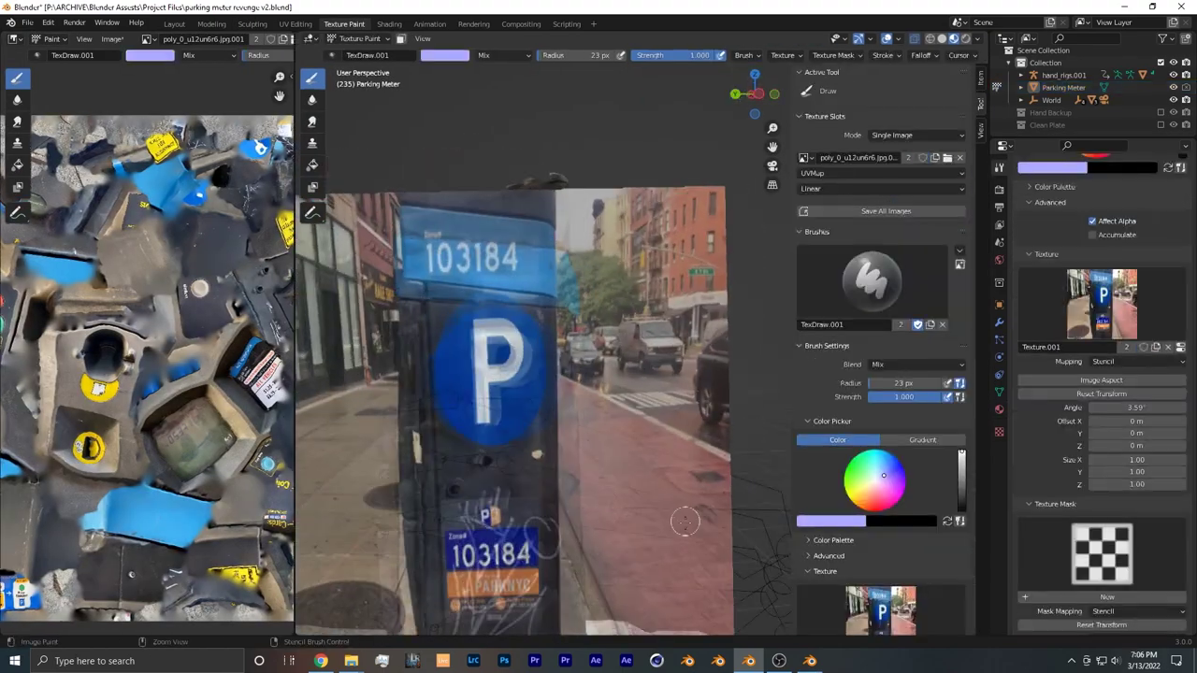
{"action": "right_click_drag", "start_coordinate": [492, 354], "coordinate": [723, 509]}
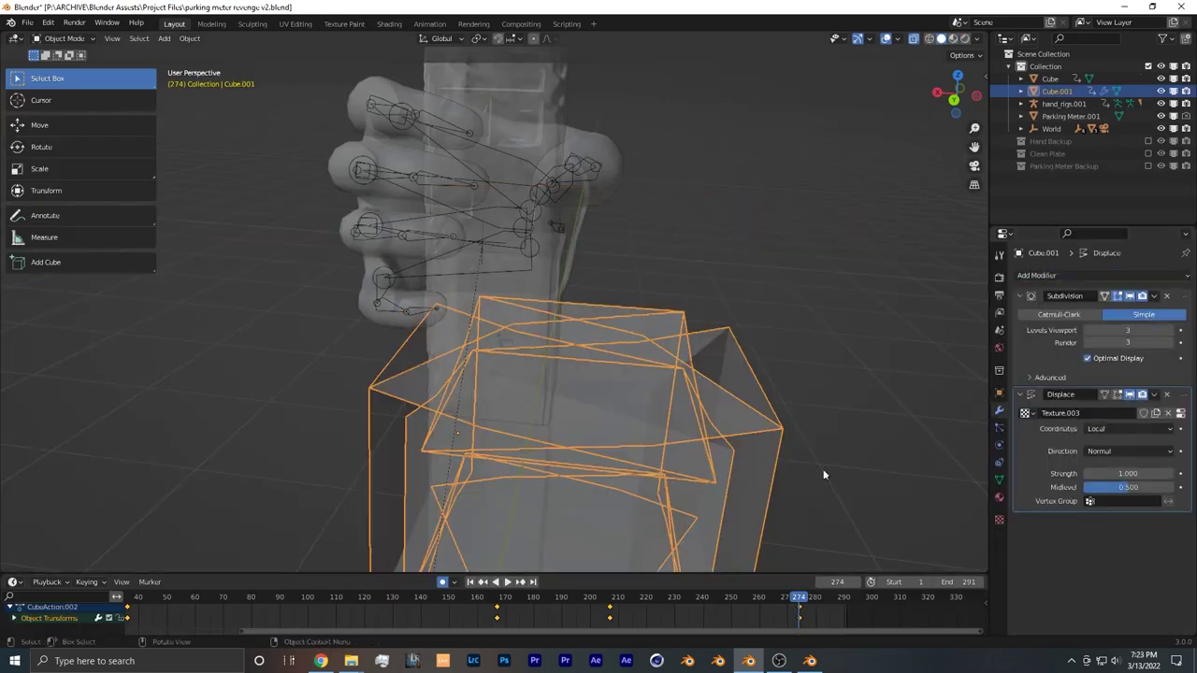
Move the displaced rubble cube along the Z axis around the parking meter's base, and select the parking meter
{"action": "key", "text": "g"}
{"action": "key", "text": "z"}
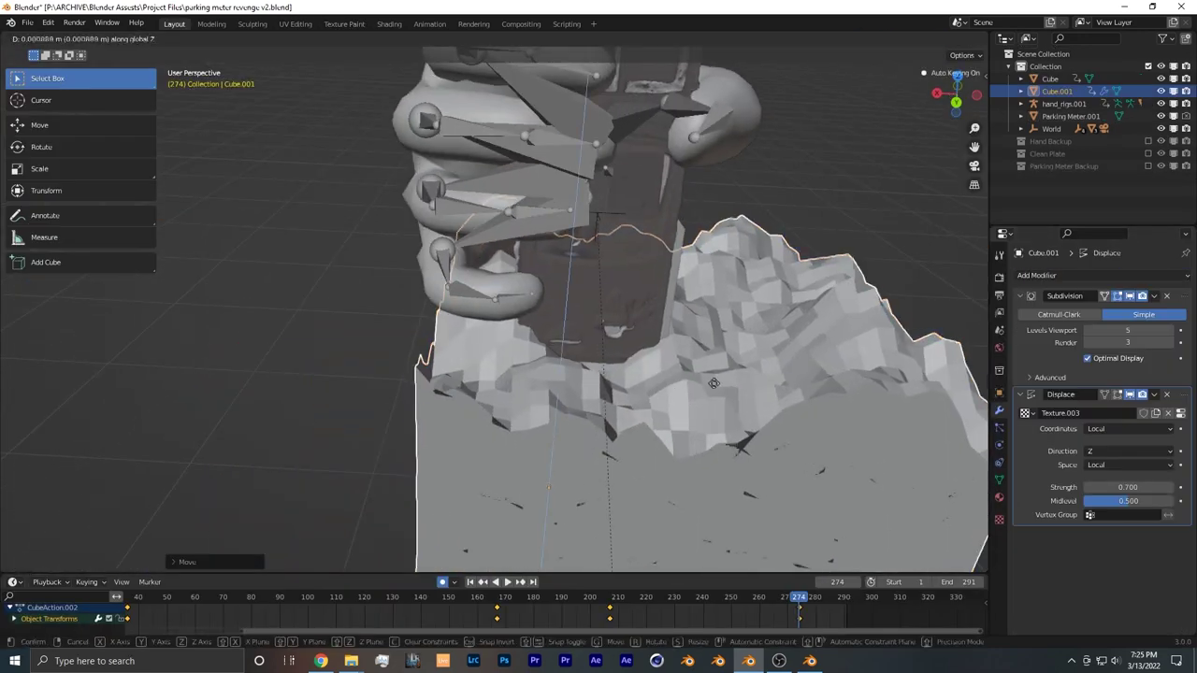
{"action": "left_click", "coordinate": [665, 281]}
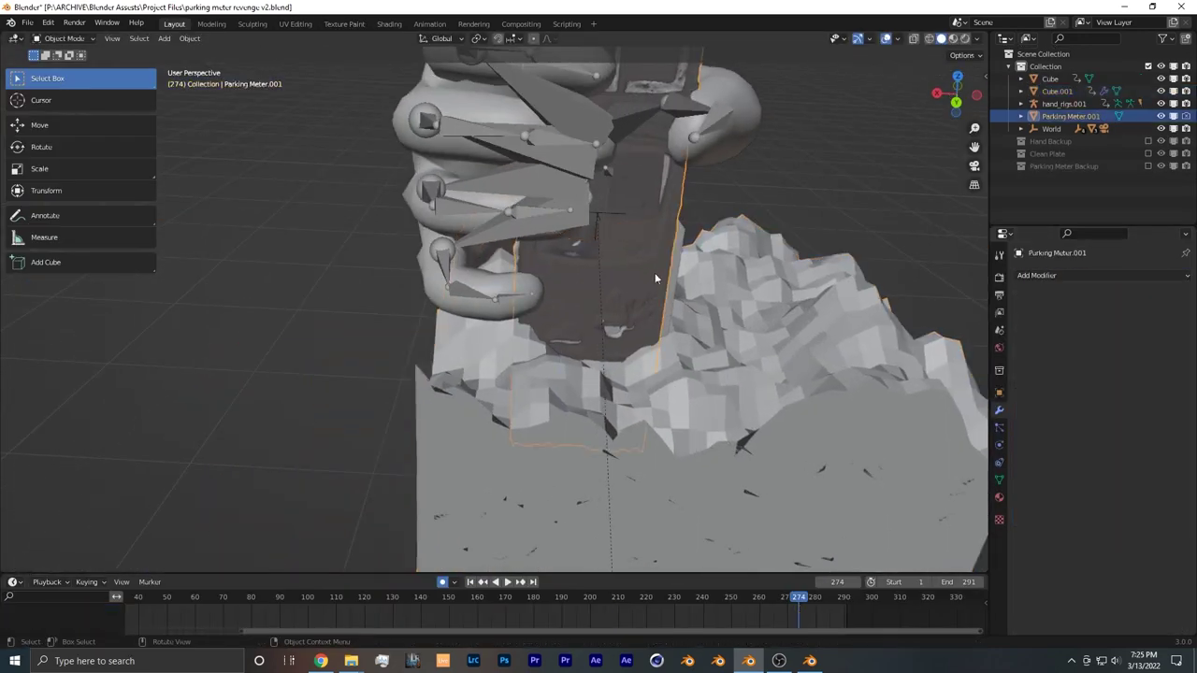
{"action": "left_click", "coordinate": [655, 420]}
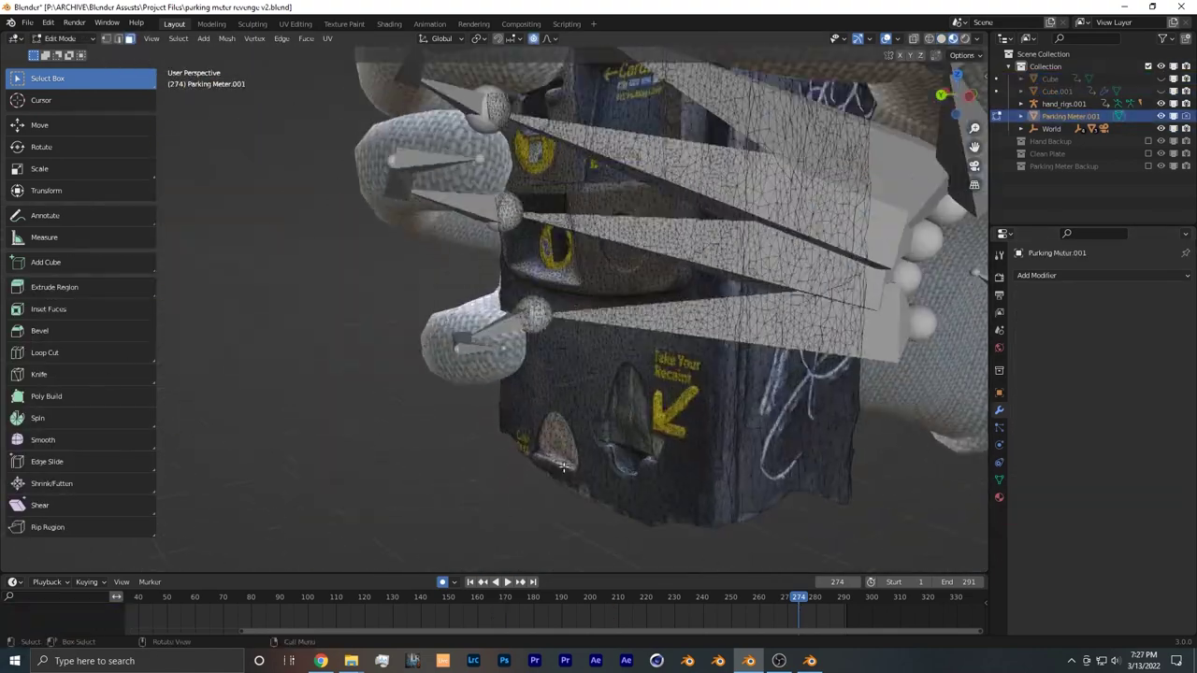
{"action": "middle_click_drag", "start_coordinate": [563, 467], "coordinate": [570, 498]}
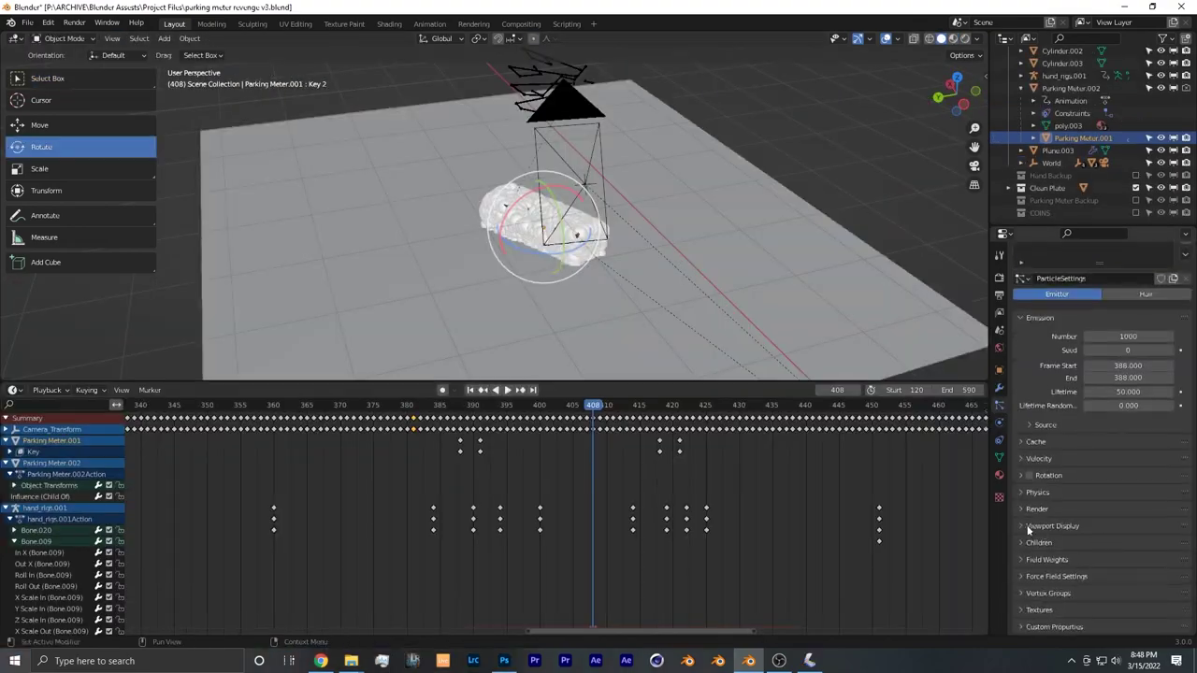
{"action": "scroll", "coordinate": [1029, 492], "scroll_direction": "down", "scroll_amount": 3}
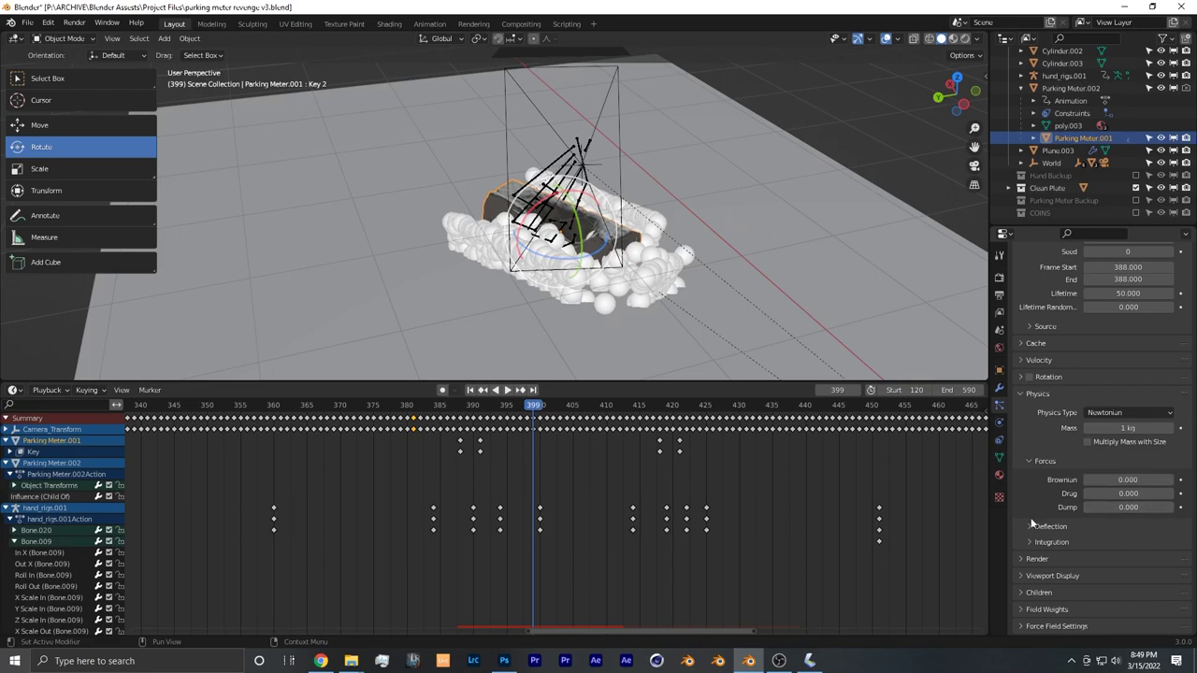
{"action": "scroll", "coordinate": [1032, 524], "scroll_direction": "down", "scroll_amount": 2}
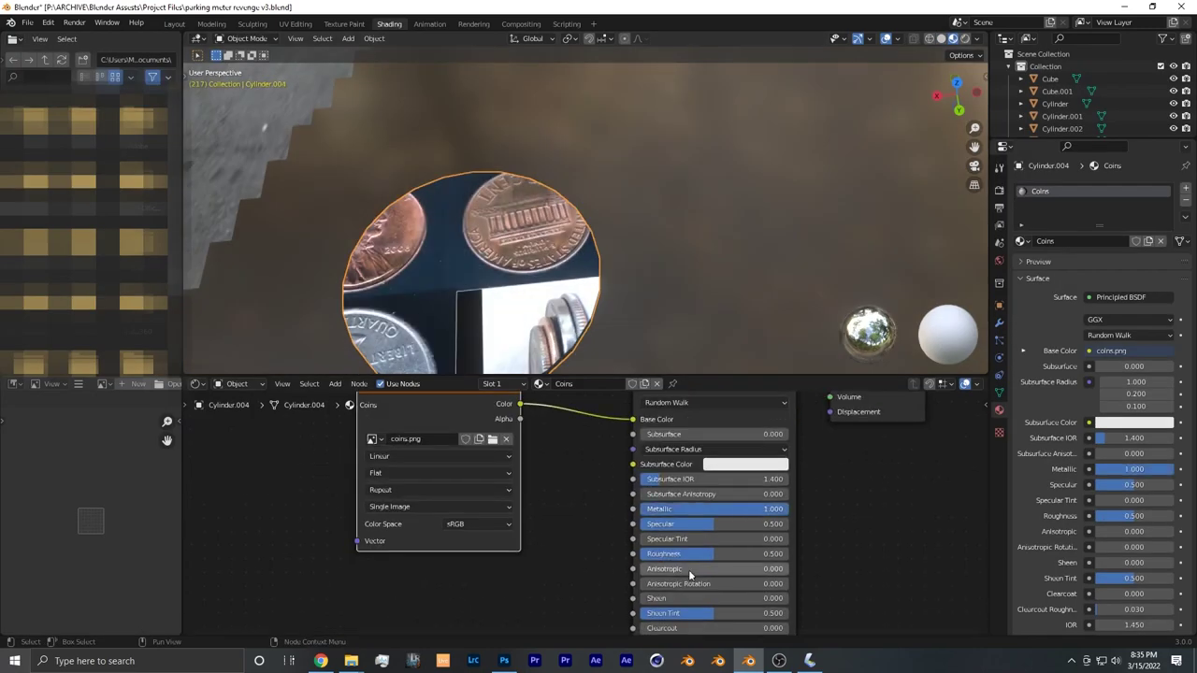
Add a Bump node to the Coins material and link the coins.png color output to it
{"action": "key", "text": "shift+a"}
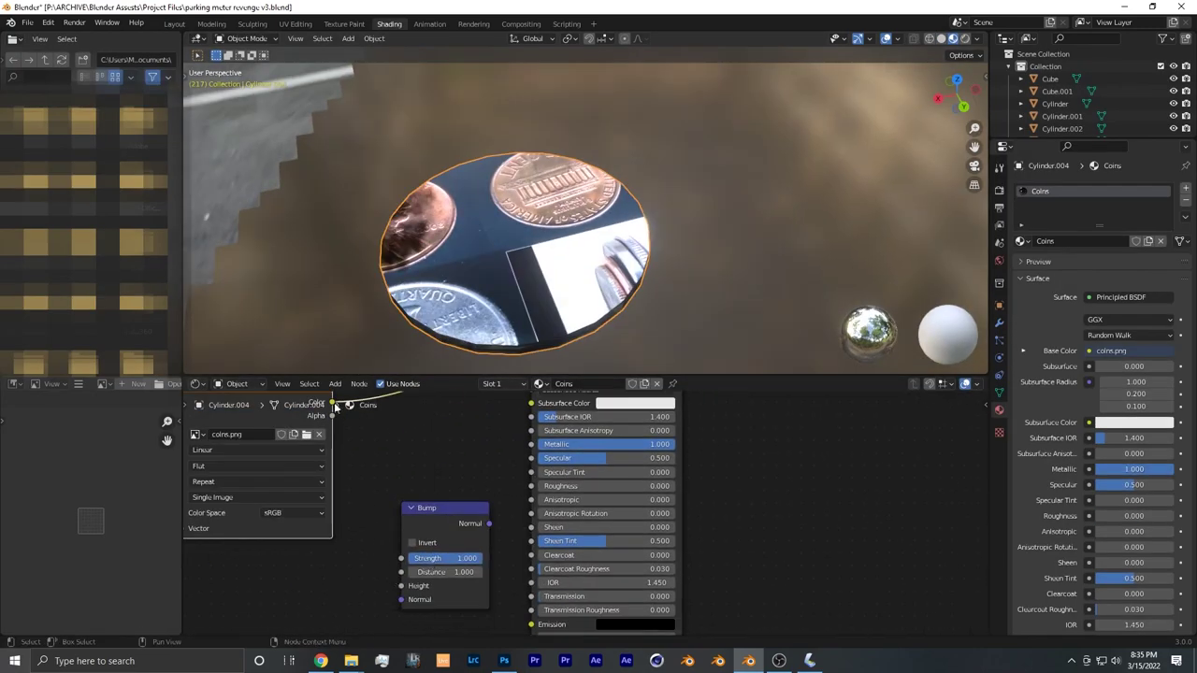
{"action": "left_click_drag", "start_coordinate": [334, 404], "coordinate": [400, 405]}
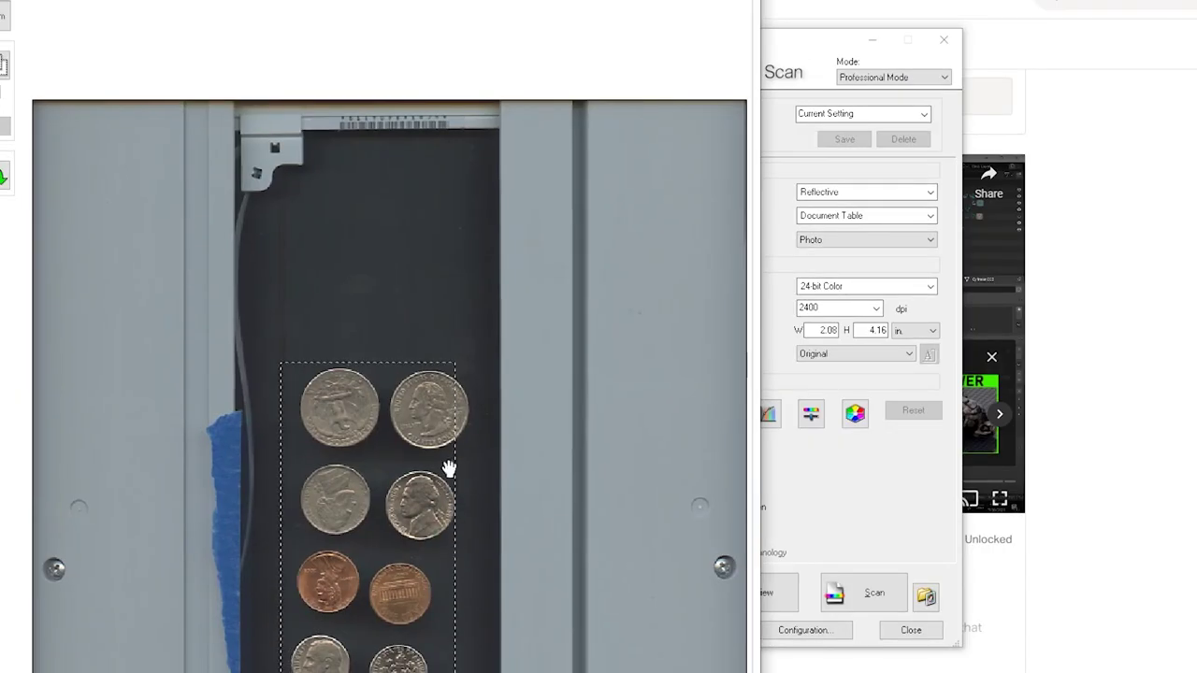
In the scanning program, widen the scan area to take in the full second column of coins
{"action": "left_click_drag", "start_coordinate": [452, 468], "coordinate": [473, 468]}
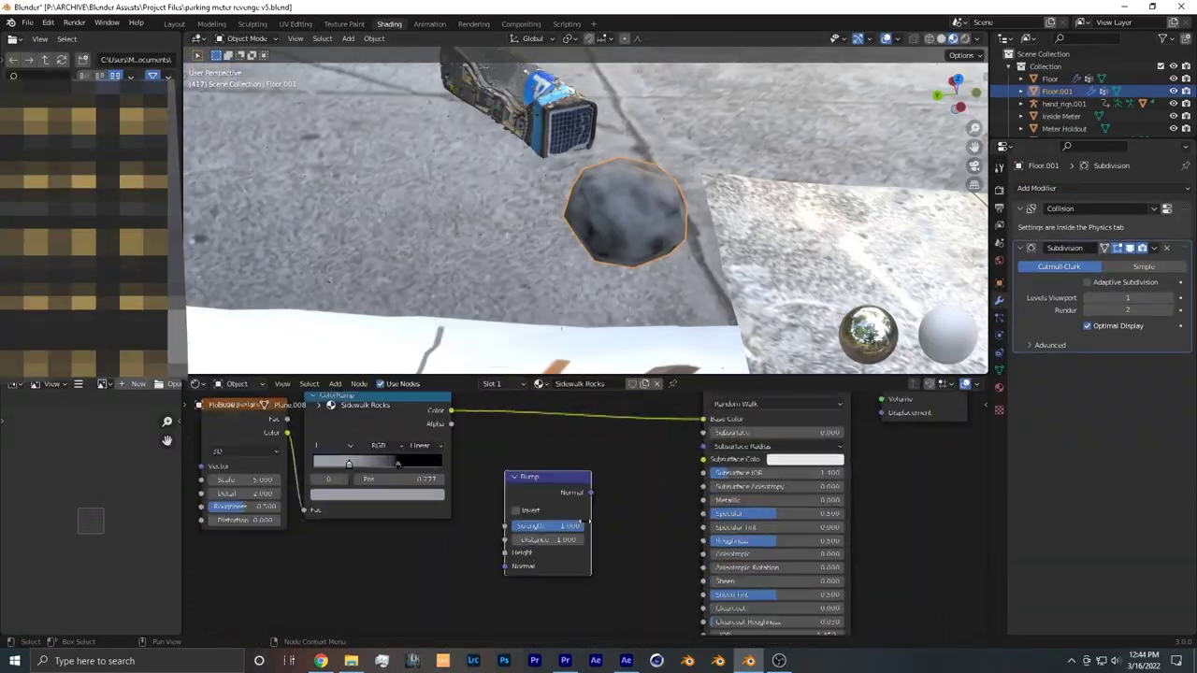
In Blender, place the Bump node of the Sidewalk Rocks material between the ColorRamp and the Principled BSDF
{"action": "left_click_drag", "start_coordinate": [562, 460], "coordinate": [636, 562]}
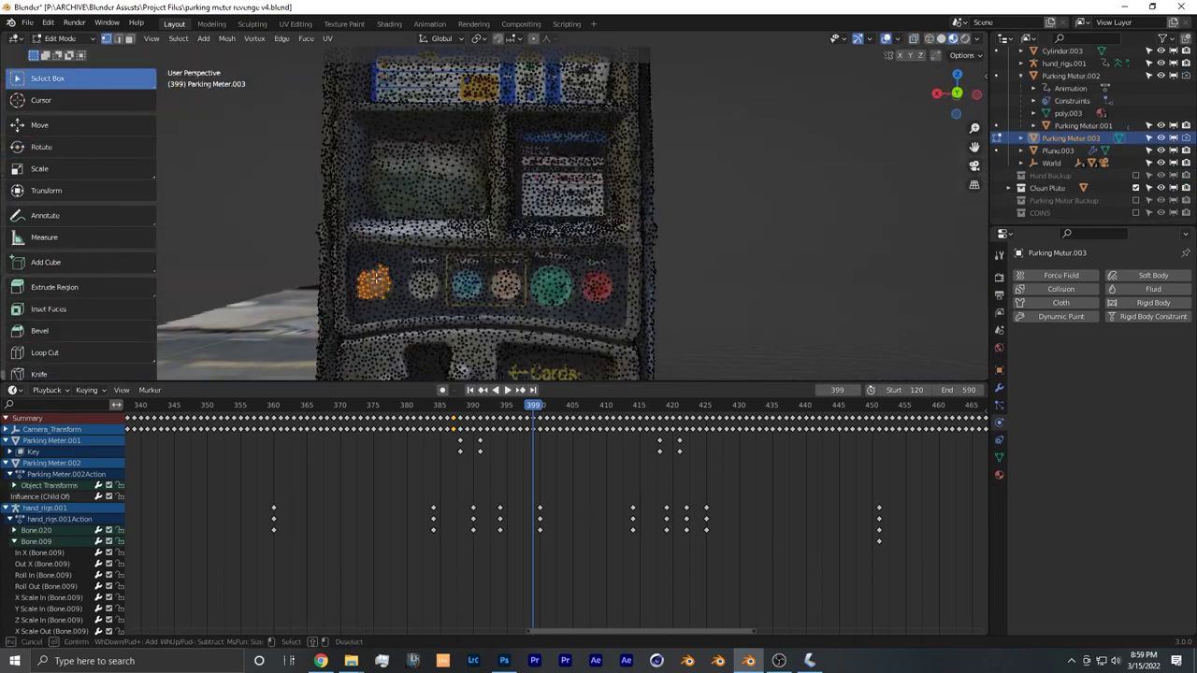
Circle-select the vertices of the parking meter's round buttons
{"action": "key", "text": "c"}
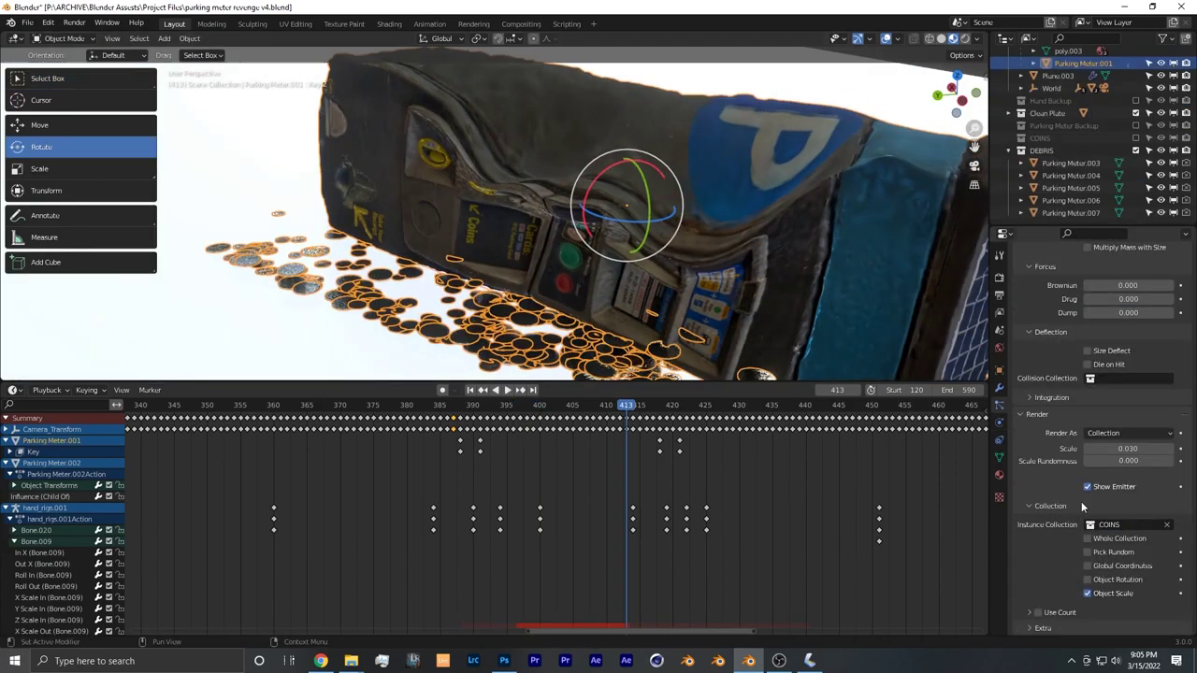
{"action": "scroll", "coordinate": [1080, 501], "scroll_direction": "up", "scroll_amount": 10}
{"action": "left_click", "coordinate": [1143, 328]}
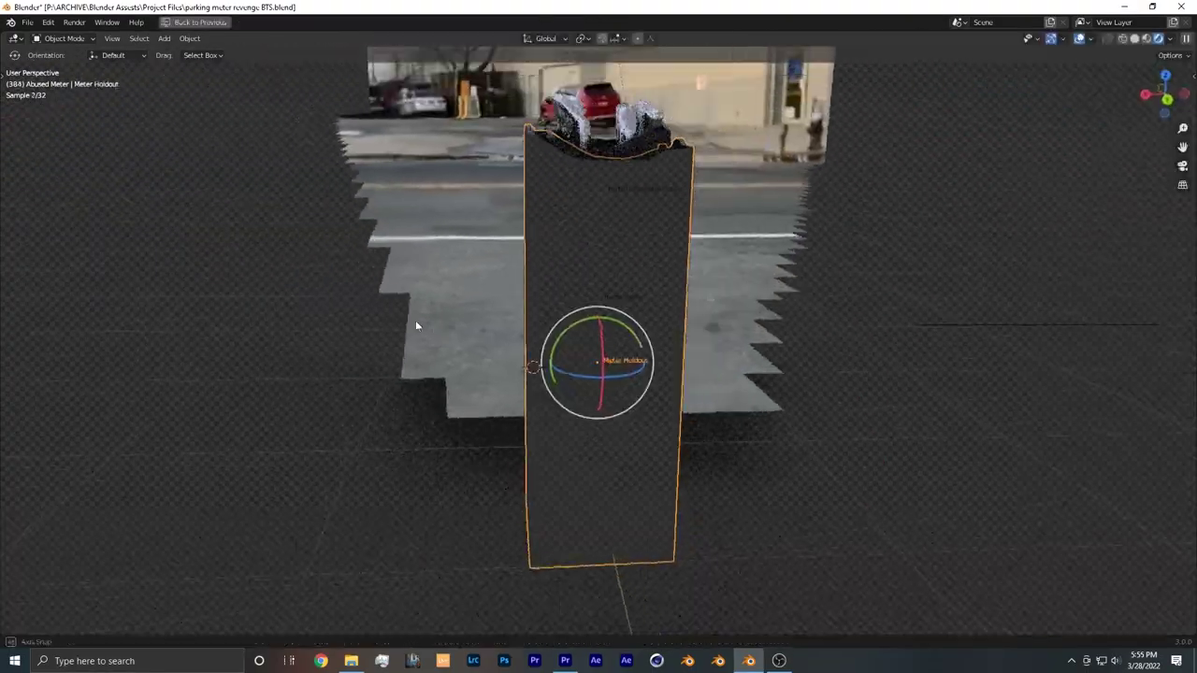
{"action": "middle_click_drag", "start_coordinate": [414, 326], "coordinate": [118, 309]}
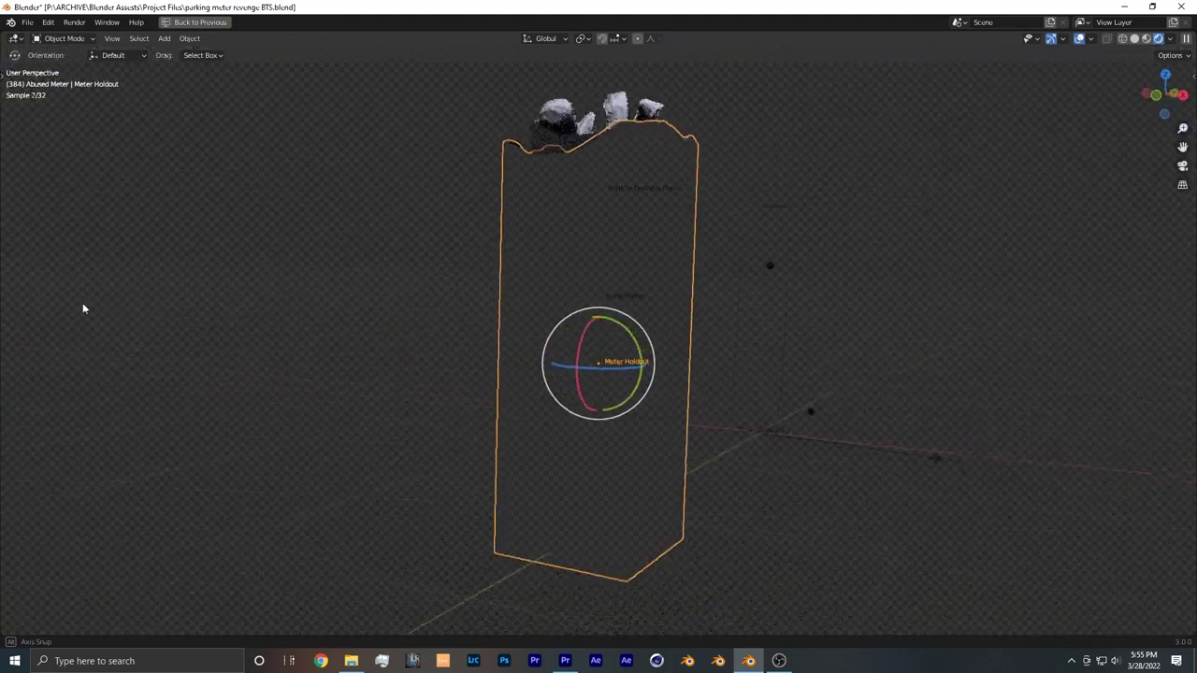
{"action": "middle_click_drag", "start_coordinate": [36, 315], "coordinate": [1103, 334]}
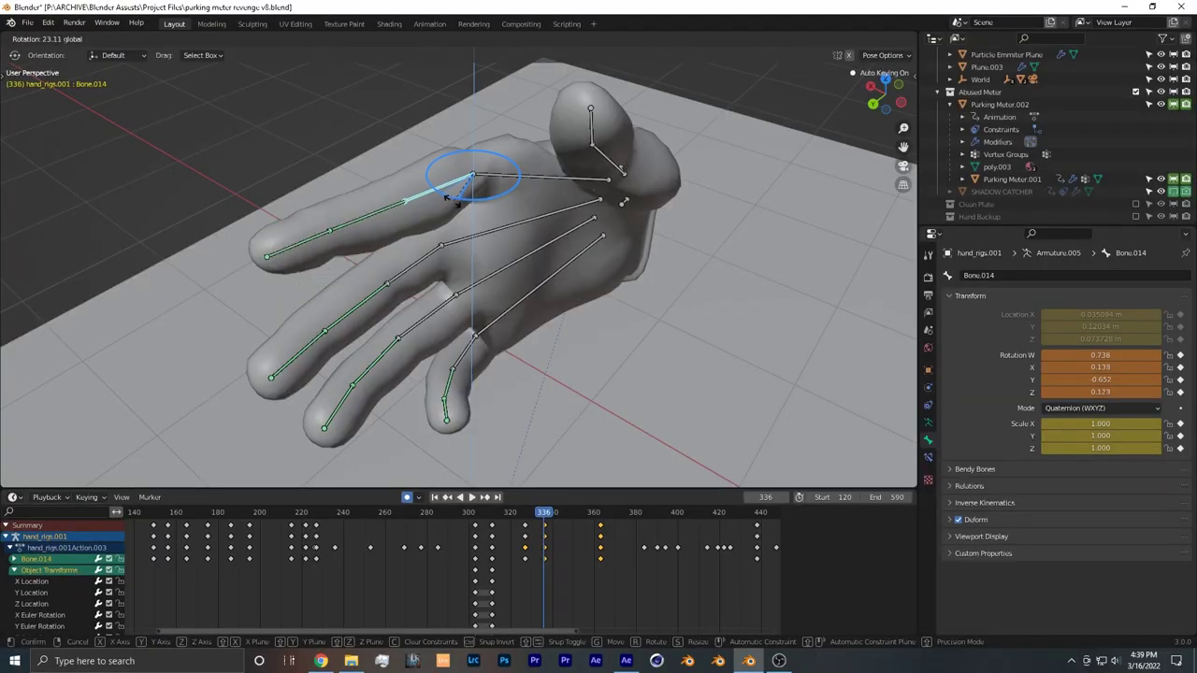
Pose the fingers of the hand rig by rotating their base bones, including Bone.014 and Bone.002, around frames 327 and 336
{"action": "left_click", "coordinate": [446, 197]}
{"action": "left_click", "coordinate": [440, 277]}
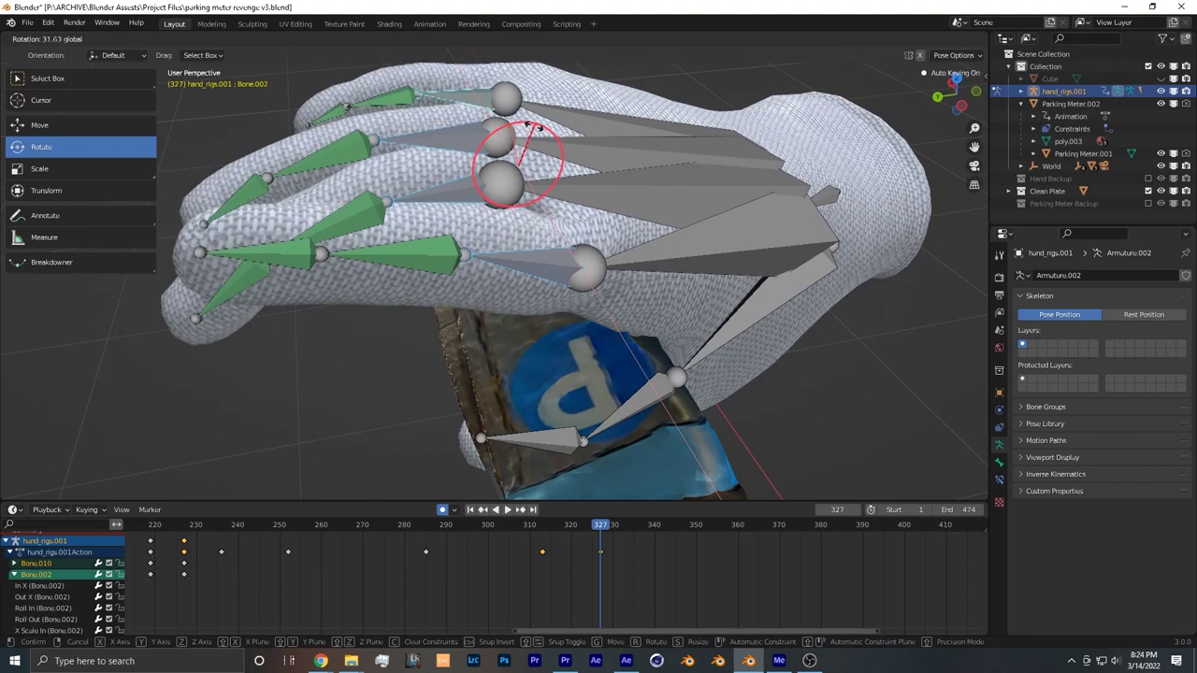
{"action": "left_click", "coordinate": [546, 247]}
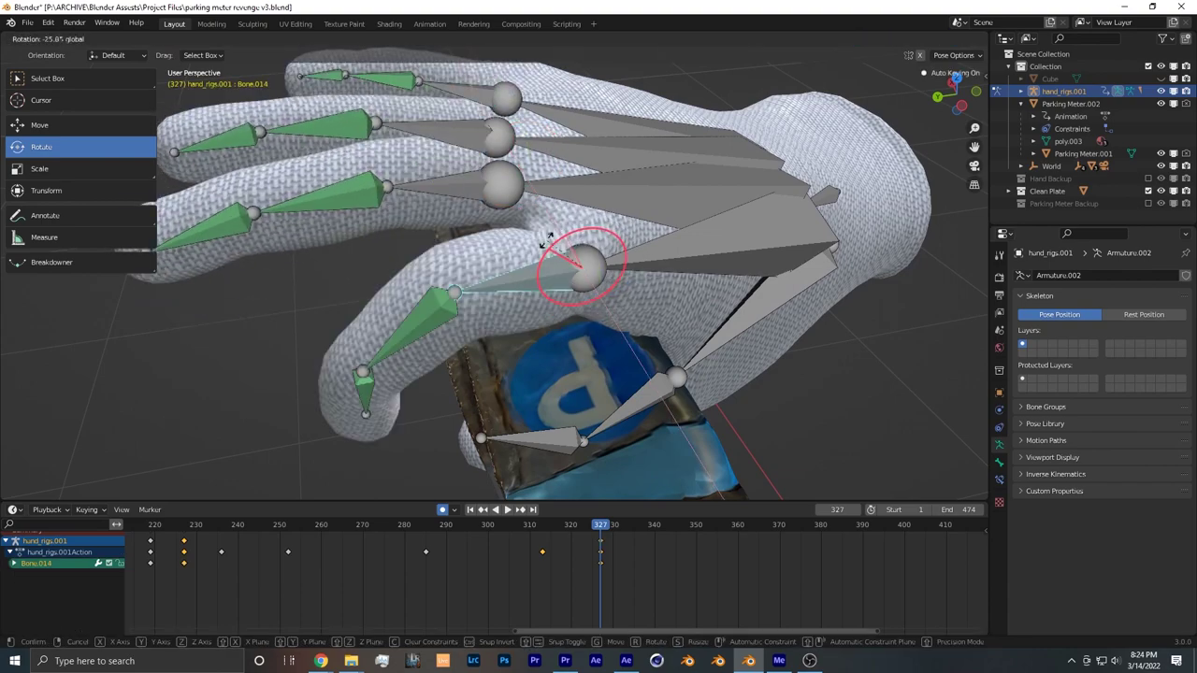
{"action": "left_click", "coordinate": [561, 271]}
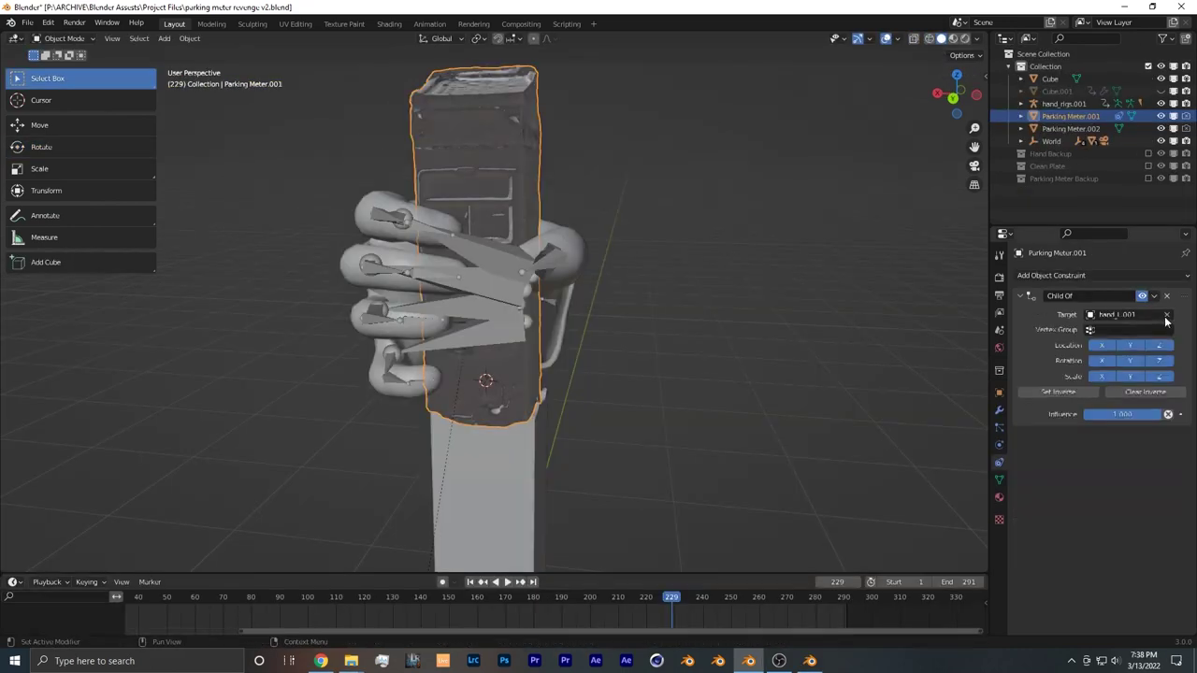
Set the Child Of constraint of Parking Meter.001 to hand_rigs.001 with bone Bone.010, and scrub the animation around frame 232
{"action": "left_click", "coordinate": [493, 271]}
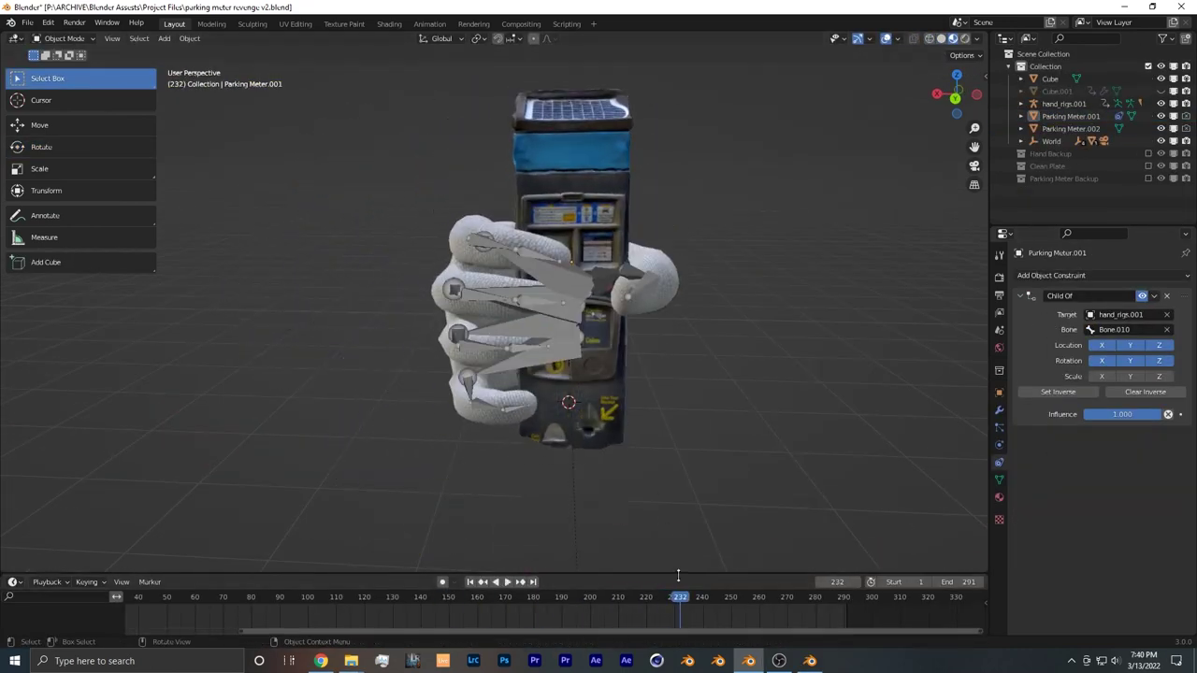
{"action": "mouse_move", "coordinate": [662, 598]}
{"action": "left_mouse_down"}
{"action": "mouse_move", "coordinate": [608, 598]}
{"action": "mouse_move", "coordinate": [681, 595]}
{"action": "mouse_move", "coordinate": [592, 576]}
{"action": "mouse_move", "coordinate": [663, 581]}
{"action": "left_mouse_up"}
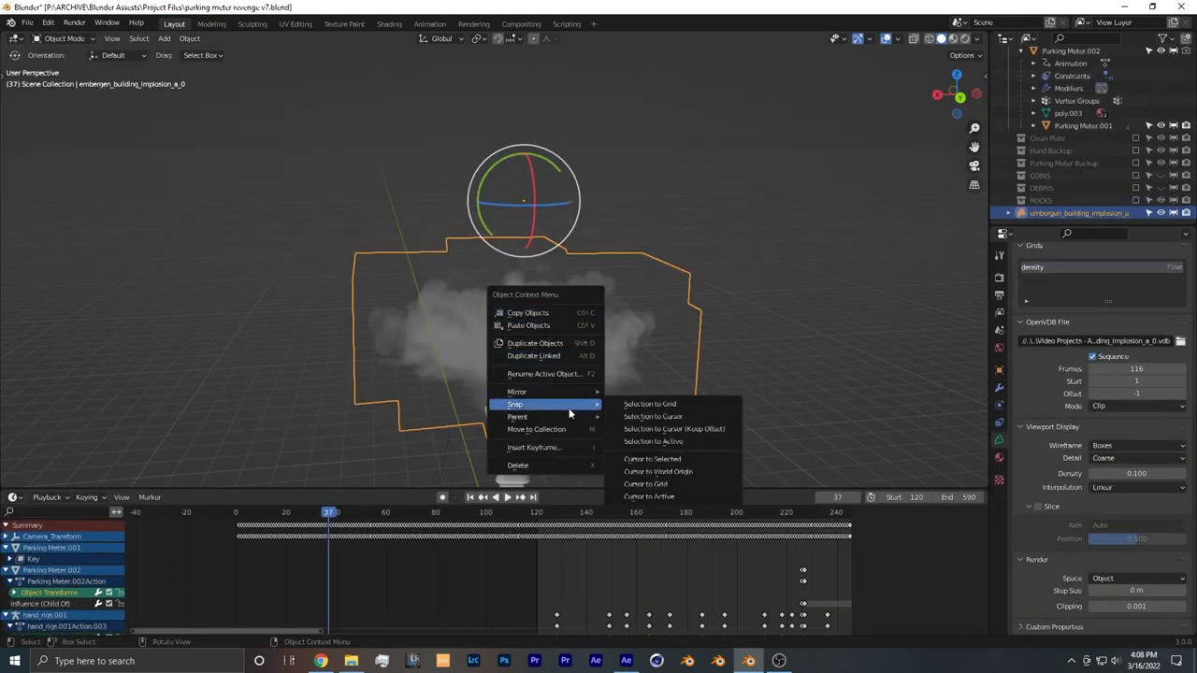
Scale the embergen_building_implosion smoke volume to 0.374 and move it down around the upper part of the parking meter
{"action": "key", "text": "Escape"}
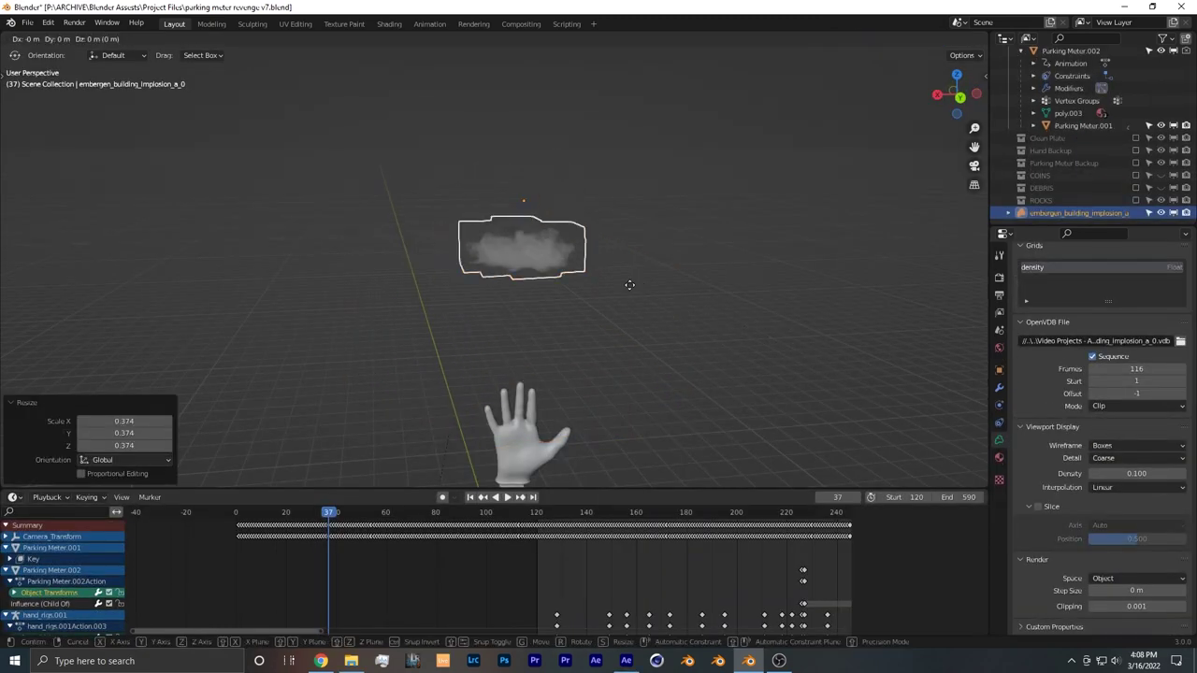
{"action": "middle_click_drag", "start_coordinate": [626, 481], "coordinate": [609, 234], "text": "shift"}
{"action": "scroll", "coordinate": [613, 346], "scroll_direction": "up", "scroll_amount": 3}
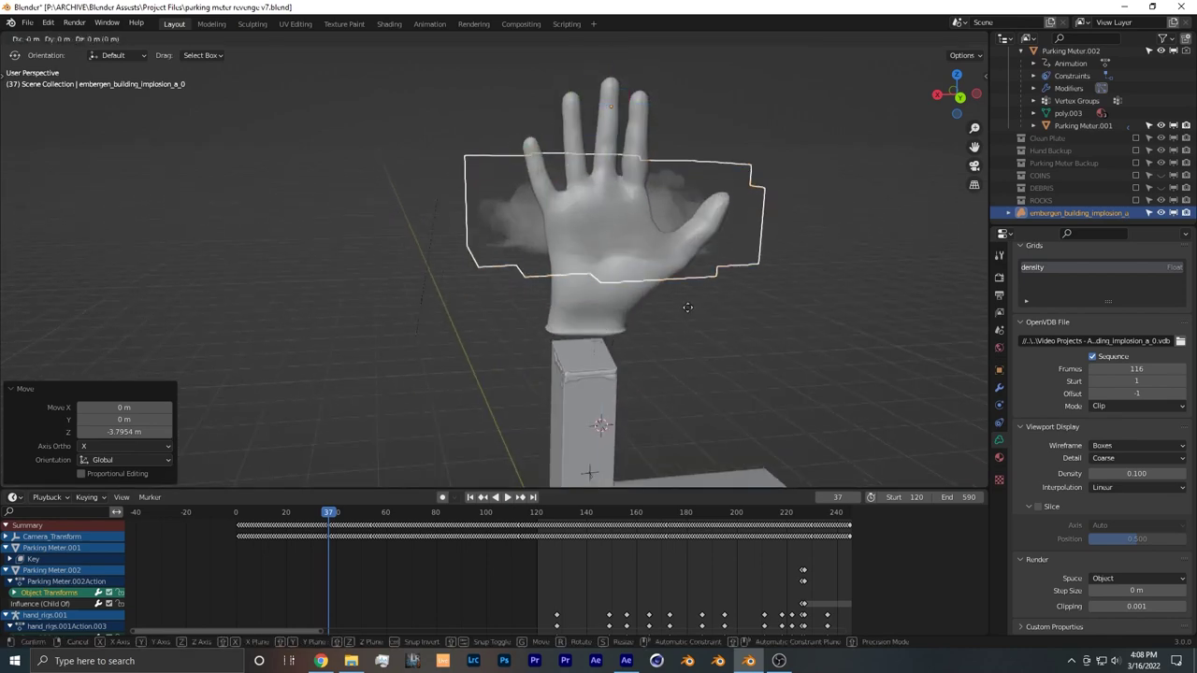
{"action": "scroll", "coordinate": [748, 110], "scroll_direction": "down", "scroll_amount": 5, "text": "shift"}
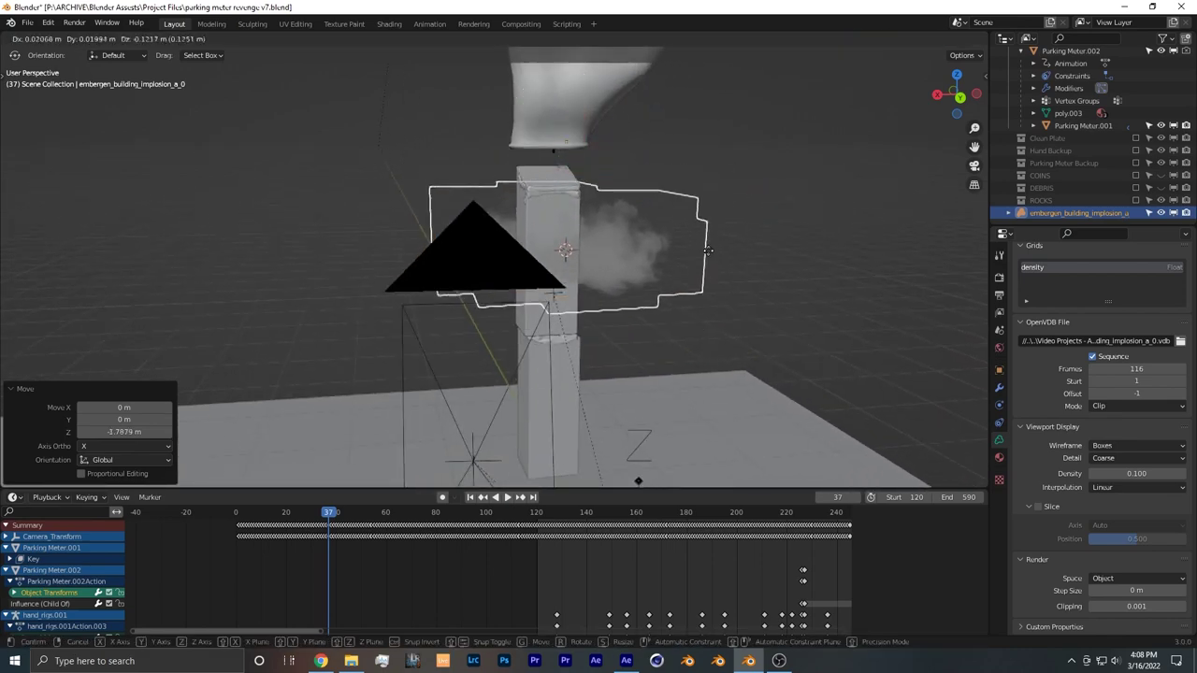
{"action": "middle_click_drag", "start_coordinate": [726, 335], "coordinate": [726, 324]}
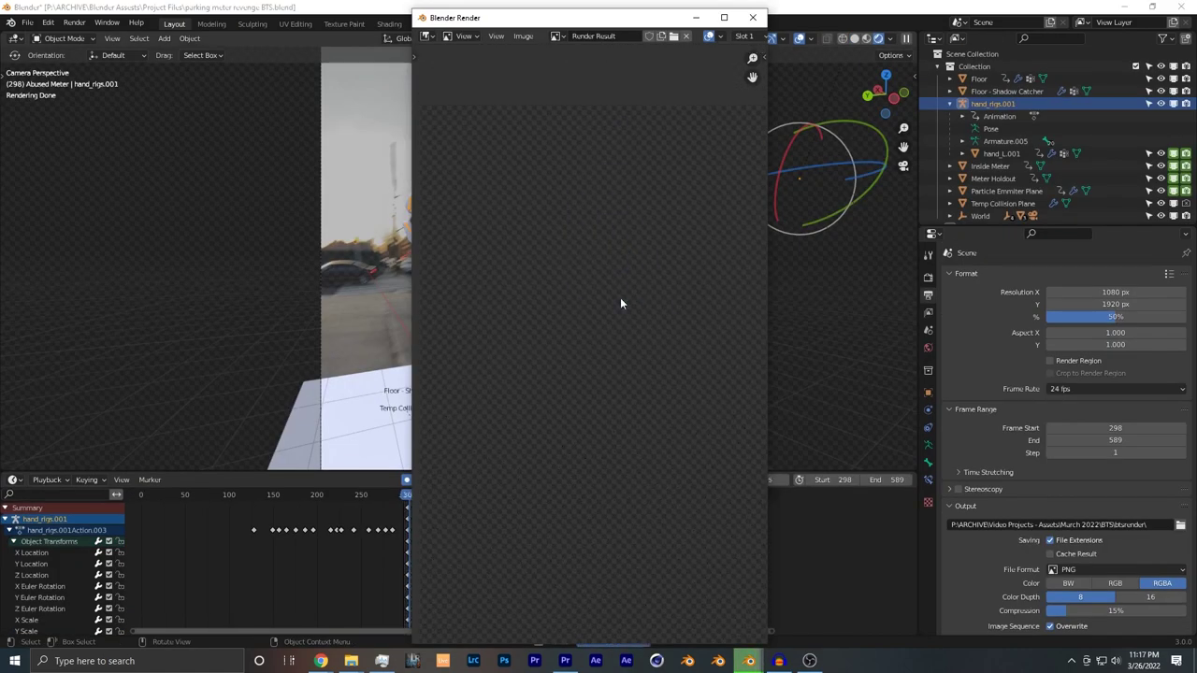
{"action": "mouse_move", "coordinate": [571, 22]}
{"action": "left_mouse_down"}
{"action": "mouse_move", "coordinate": [905, 77]}
{"action": "mouse_move", "coordinate": [610, 48]}
{"action": "mouse_move", "coordinate": [556, 22]}
{"action": "left_mouse_up"}
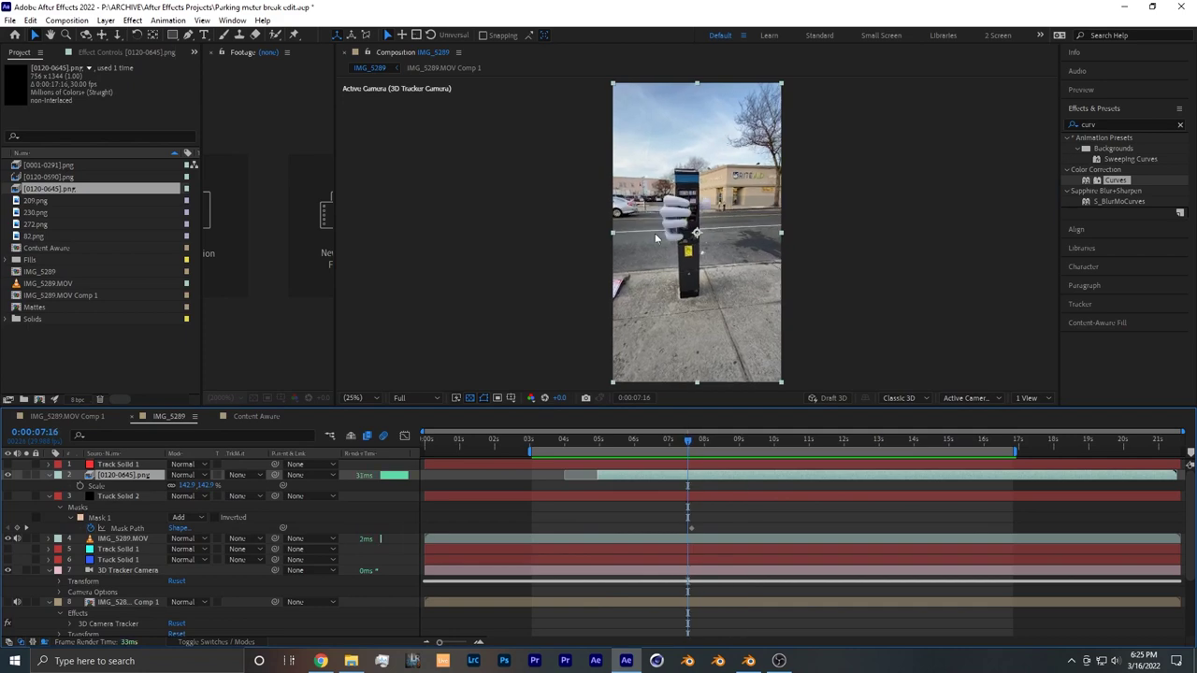
In After Effects, play back the IMG_5289 composition from about 0:00:07:16 to review the hand gripping the meter
{"action": "scroll", "coordinate": [654, 233], "scroll_direction": "up", "scroll_amount": 4}
{"action": "left_click_drag", "start_coordinate": [685, 438], "coordinate": [686, 438]}
{"action": "key", "text": "space"}
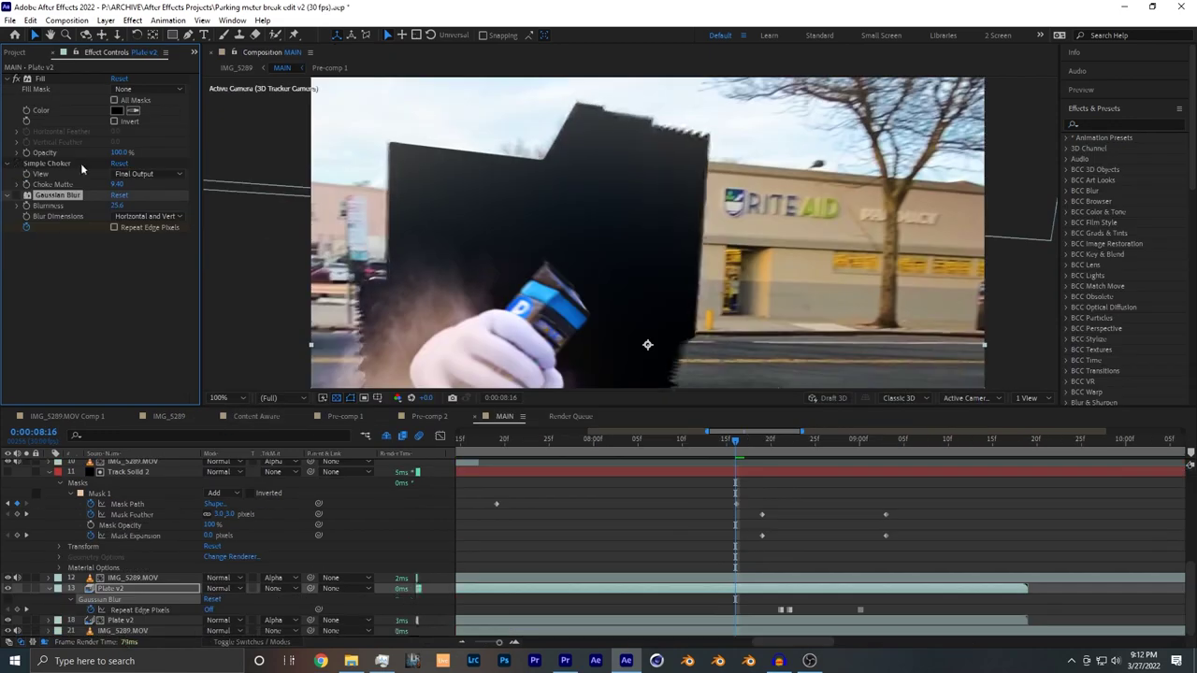
In the MAIN composition, enable Simple Choker on the Plate v2 layer and toggle that layer's visibility
{"action": "left_click_drag", "start_coordinate": [516, 227], "coordinate": [580, 129]}
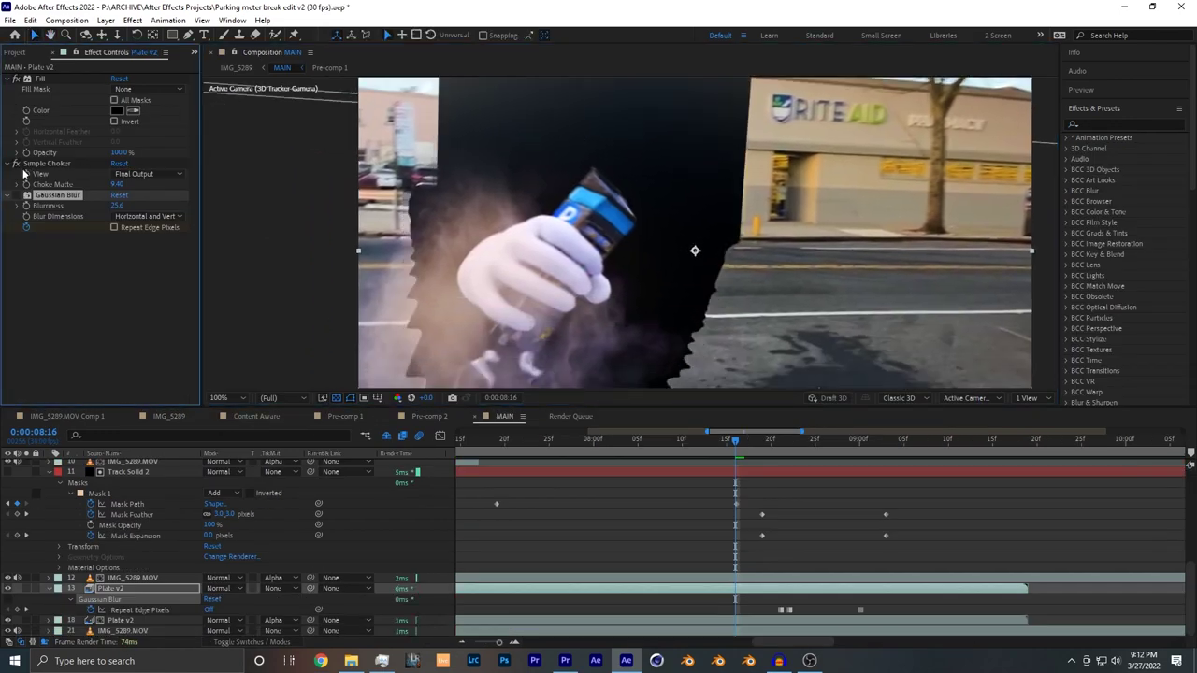
{"action": "left_click", "coordinate": [7, 589]}
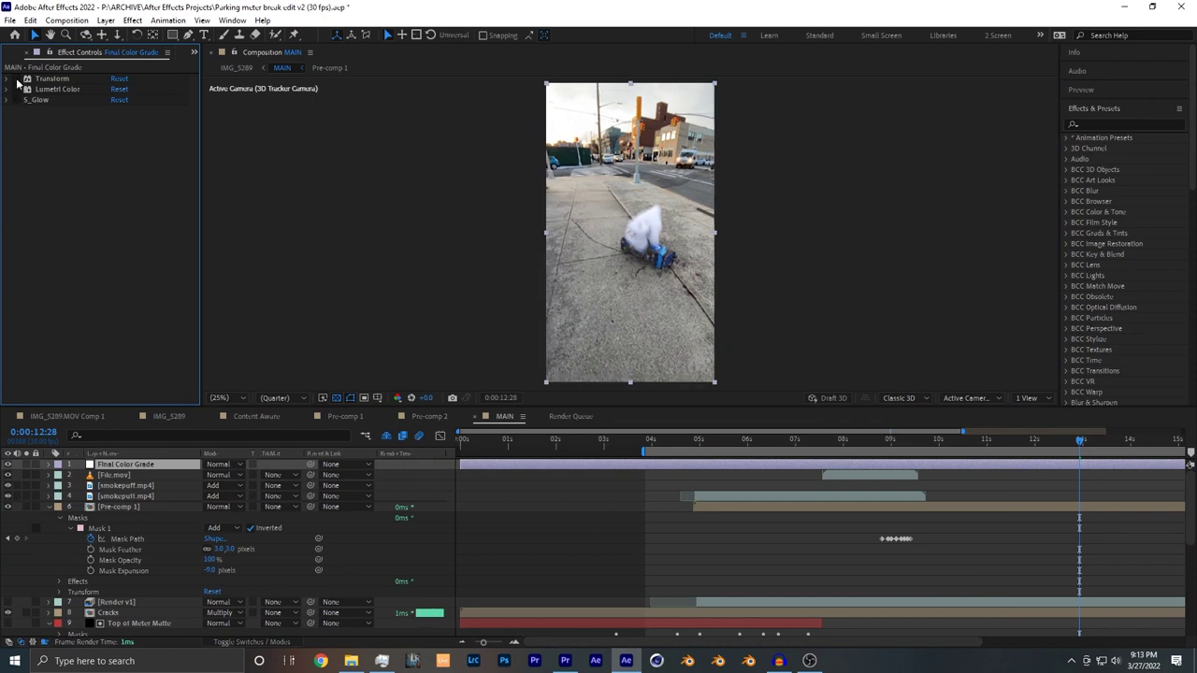
Enable the Transform, Lumetri Color and S_Glow effects on the Final Color Grade layer, and toggle the layer off and on to compare
{"action": "left_click", "coordinate": [15, 99]}
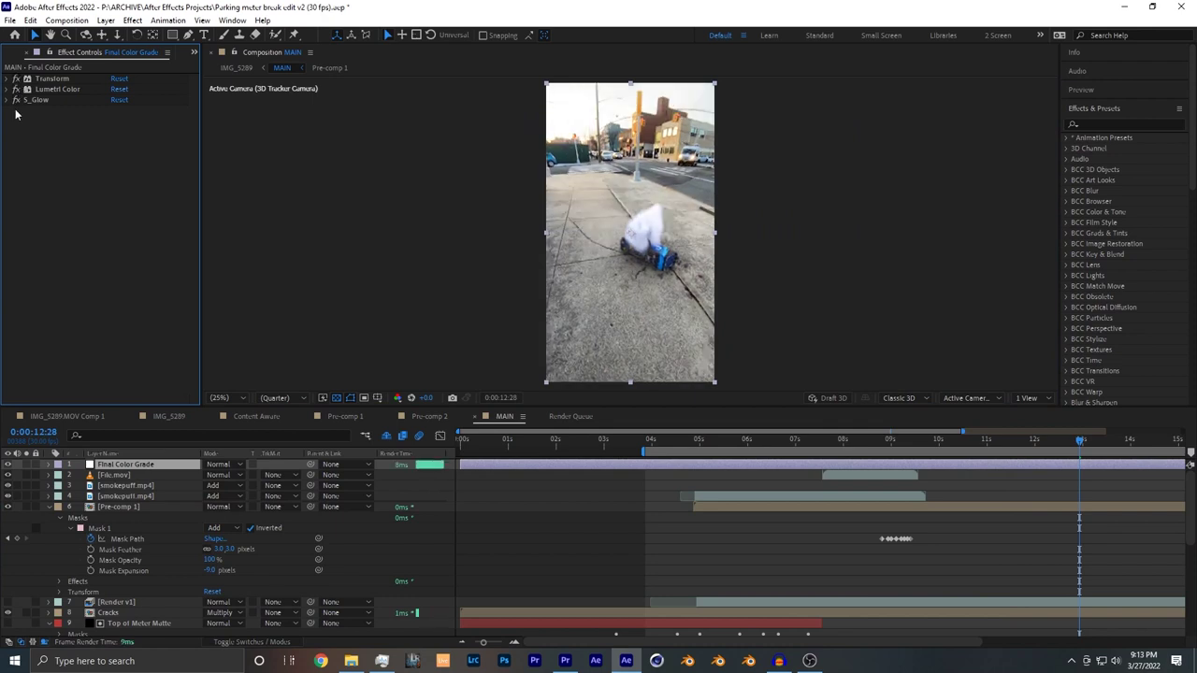
{"action": "left_click", "coordinate": [8, 465]}
{"action": "left_click", "coordinate": [8, 464]}
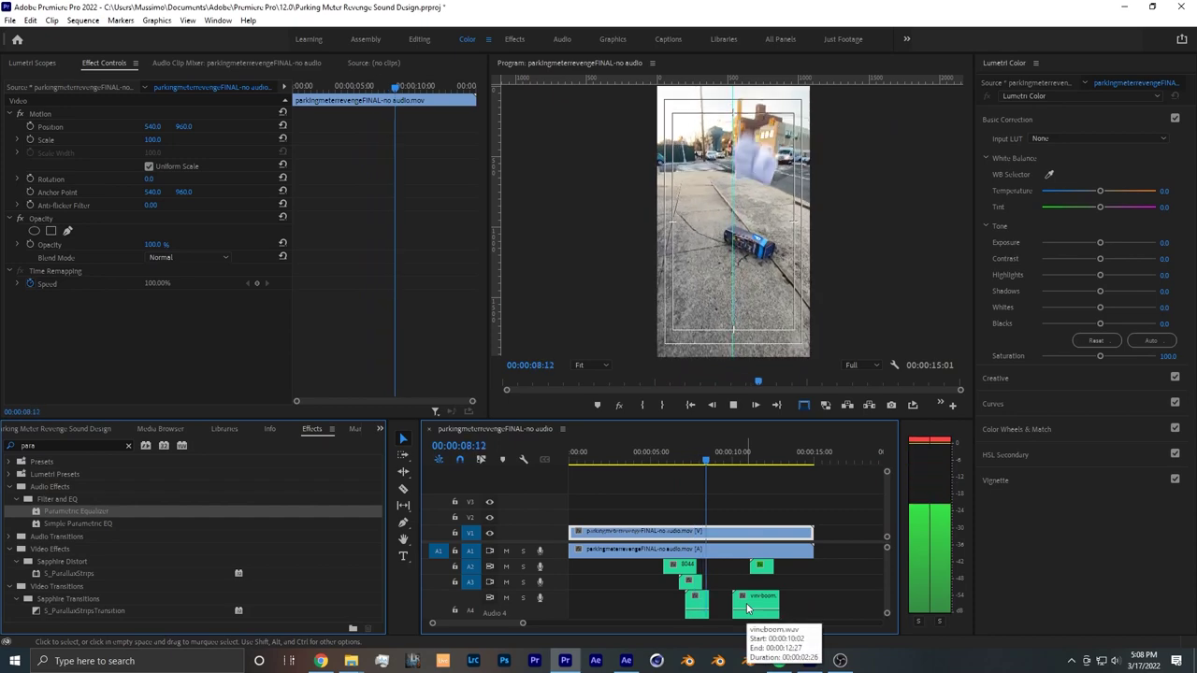
In Premiere Pro, shift the vine boom sound clip on track A4 later and back earlier, playing the sequence to judge its timing
{"action": "key", "text": "space"}
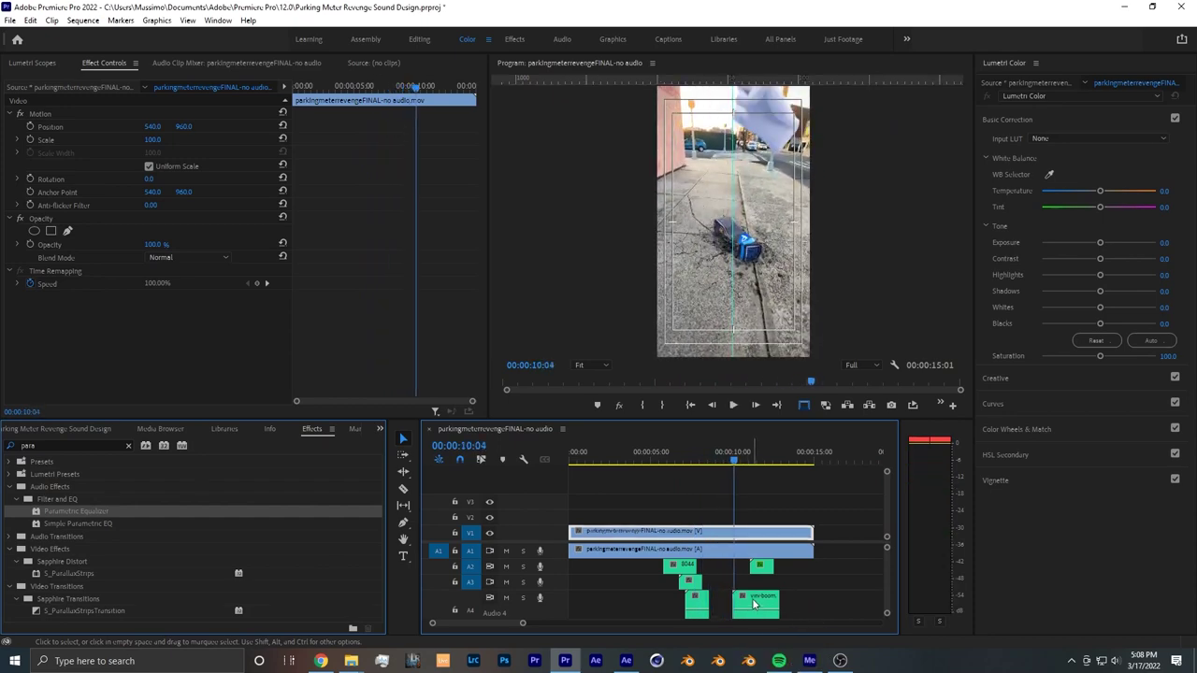
{"action": "left_click_drag", "start_coordinate": [744, 602], "coordinate": [762, 598]}
{"action": "key", "text": "space"}
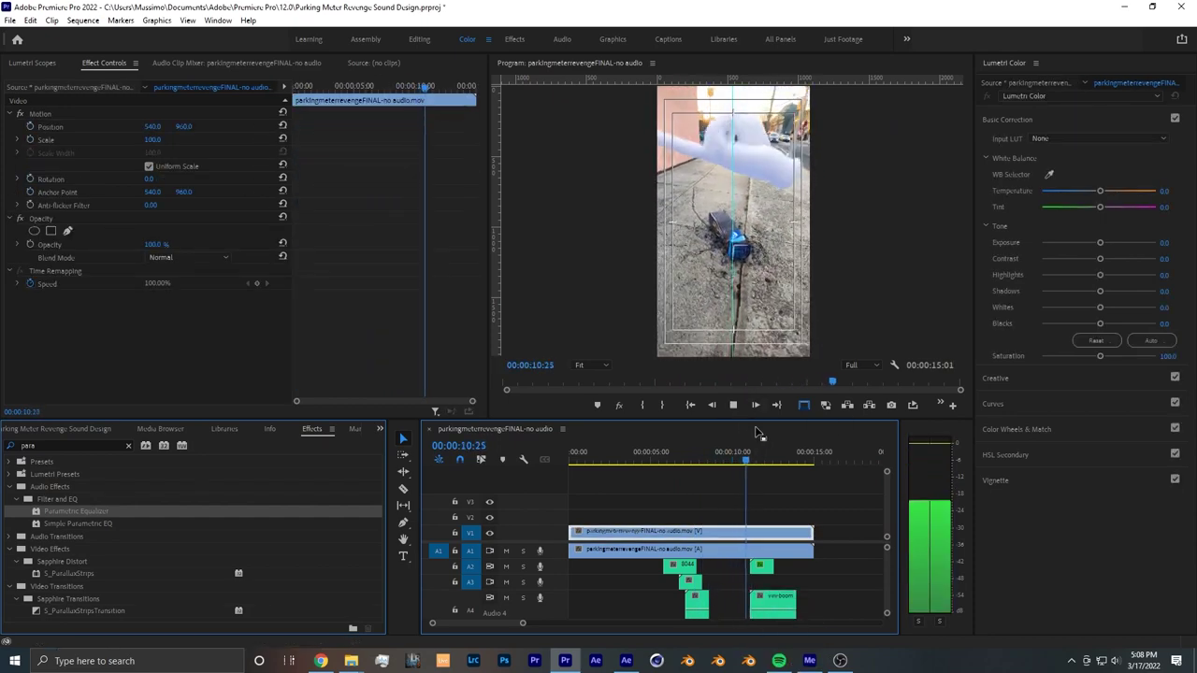
{"action": "key", "text": "space"}
{"action": "left_click_drag", "start_coordinate": [776, 603], "coordinate": [754, 603]}
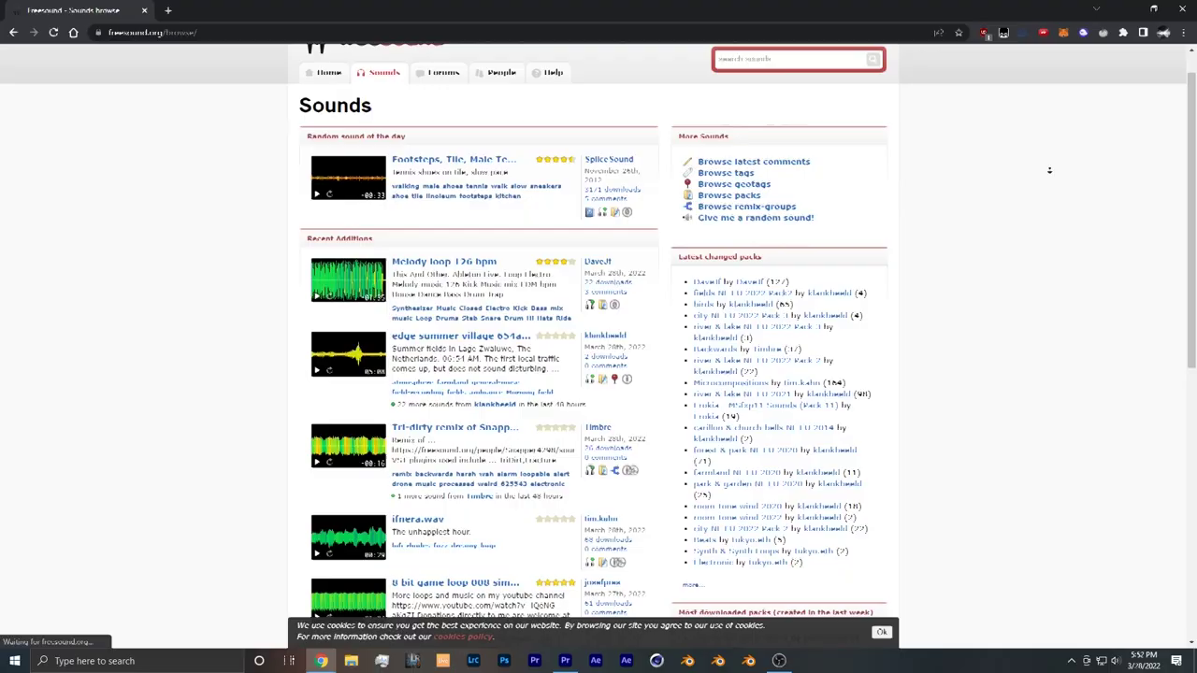
Browse freesound.org, the HL2 sound folders and the Blu Mar Ten FX folder for sound effects
{"action": "scroll", "coordinate": [1047, 166], "scroll_direction": "down", "scroll_amount": 2}
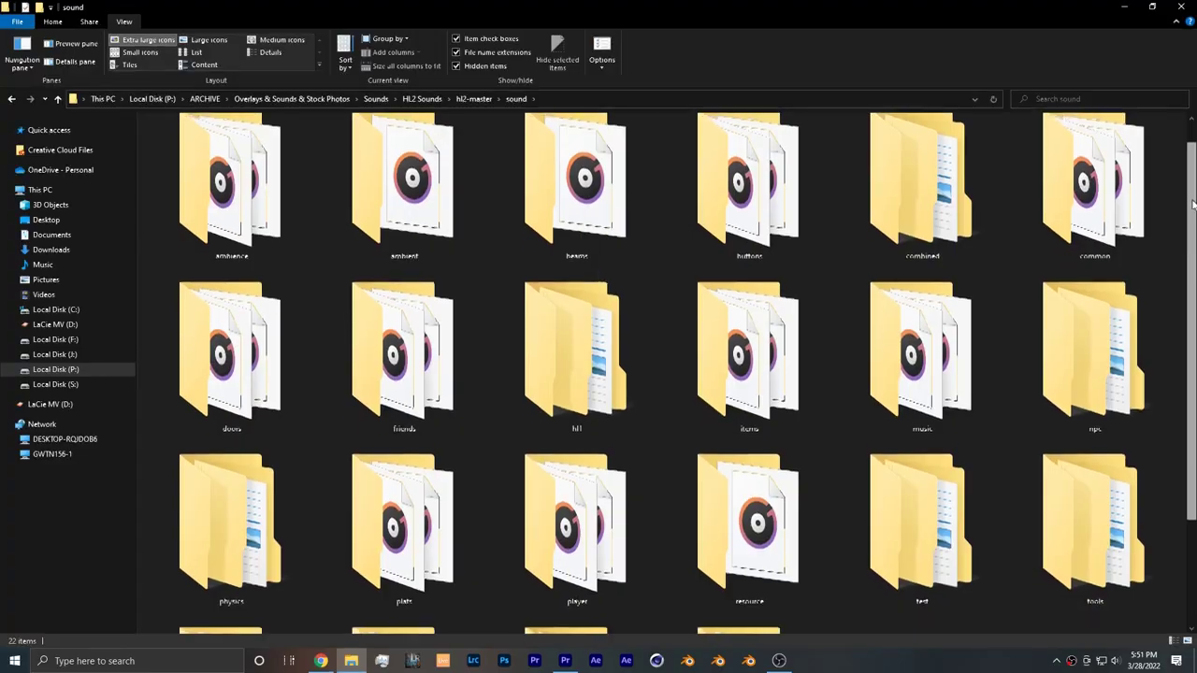
{"action": "scroll", "coordinate": [1192, 204], "scroll_direction": "down", "scroll_amount": 3}
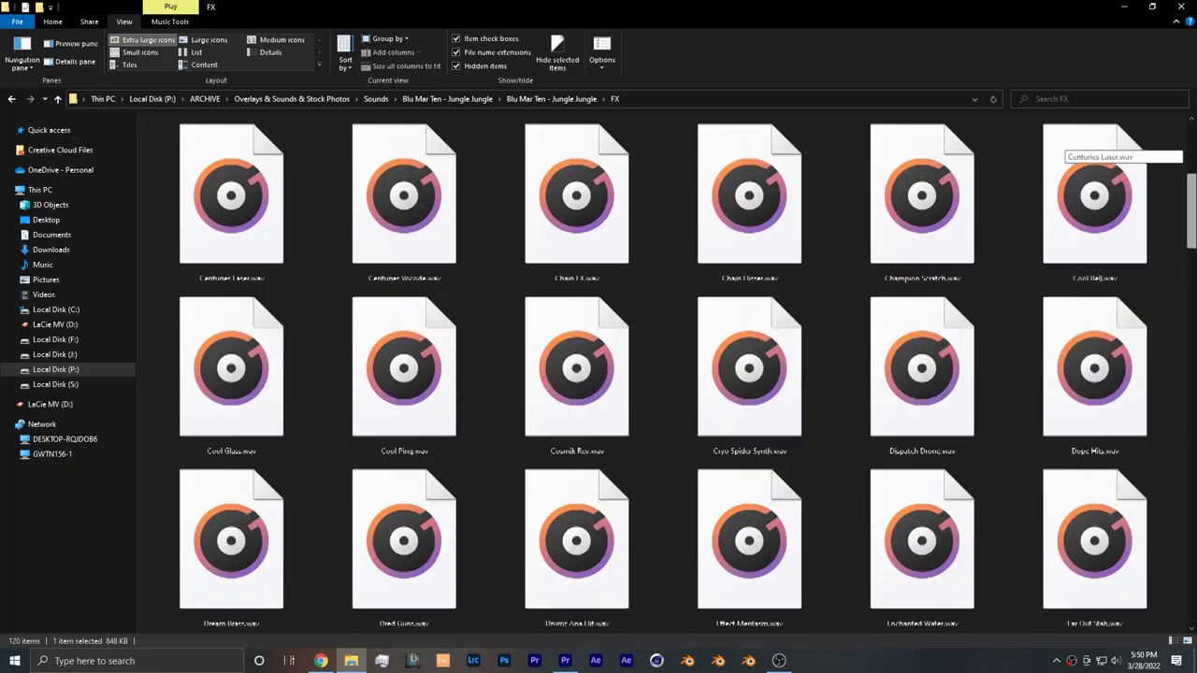
{"action": "scroll", "coordinate": [748, 374], "scroll_direction": "down", "scroll_amount": 5}
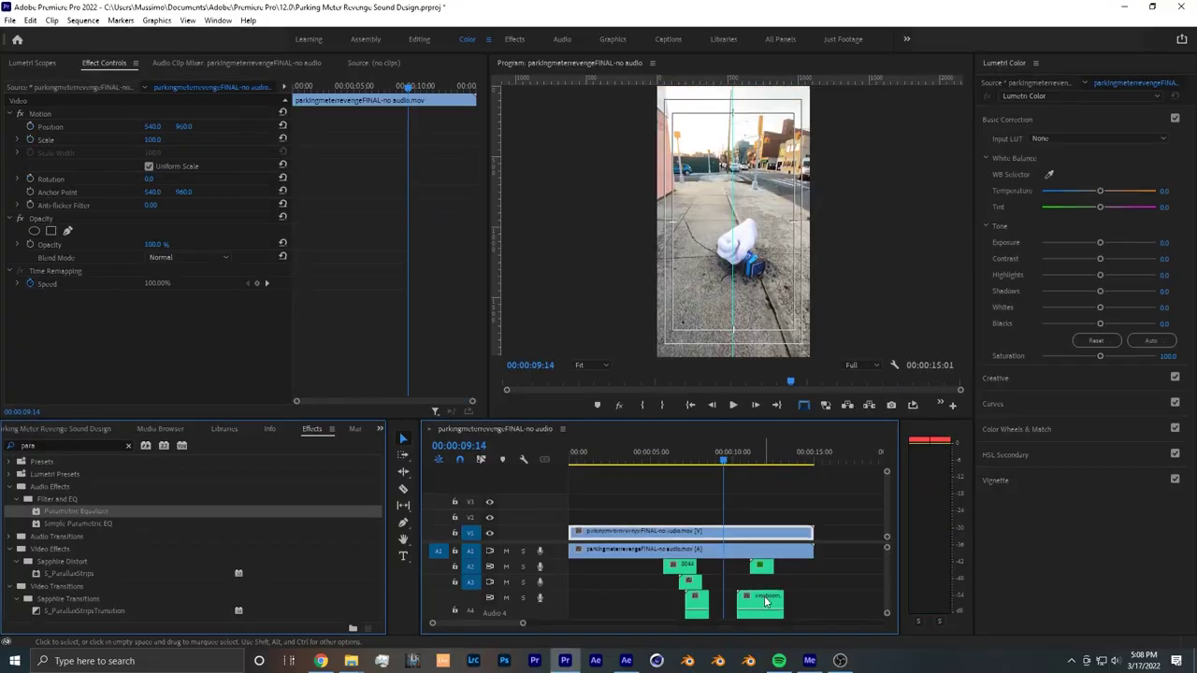
Back in Premiere Pro, open the audio gain setting of the vine boom clip on track A4
{"action": "left_click", "coordinate": [764, 602]}
{"action": "key", "text": "g"}
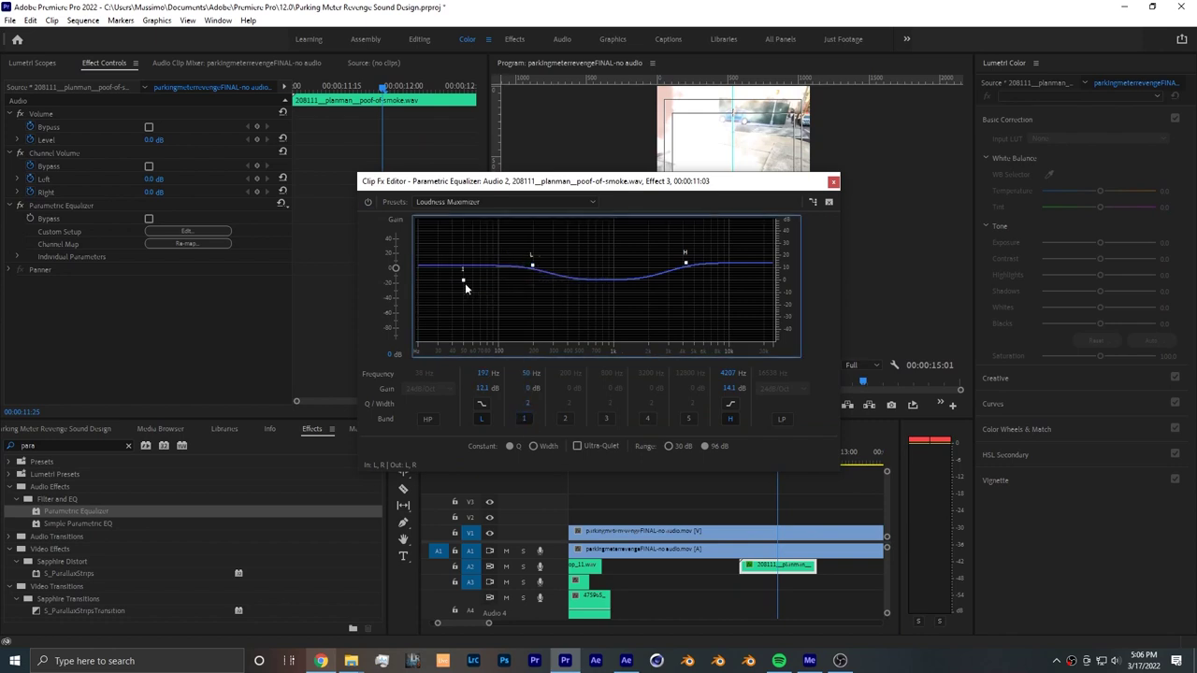
In the poof-of-smoke clip's Parametric Equalizer, set band 1 to -34.9 dB at 50 Hz and the low shelf to 27.8 dB at 192 Hz, and audition it
{"action": "left_click_drag", "start_coordinate": [463, 281], "coordinate": [465, 322]}
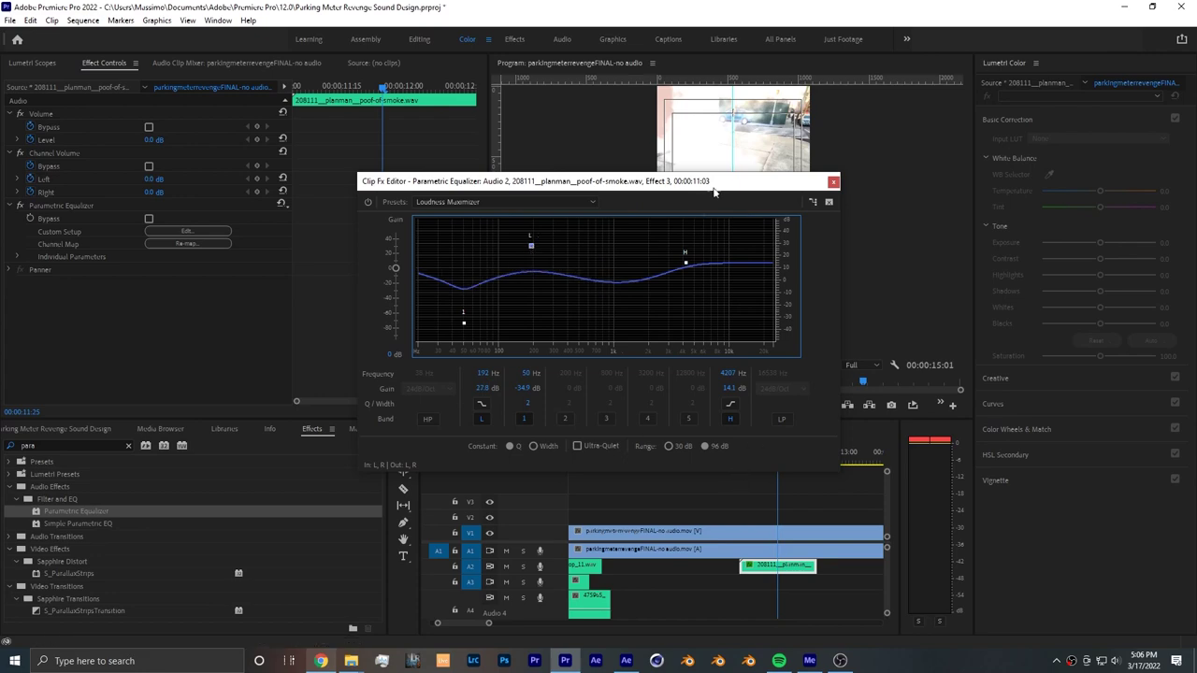
{"action": "left_click_drag", "start_coordinate": [714, 192], "coordinate": [550, 199]}
{"action": "key", "text": "space"}
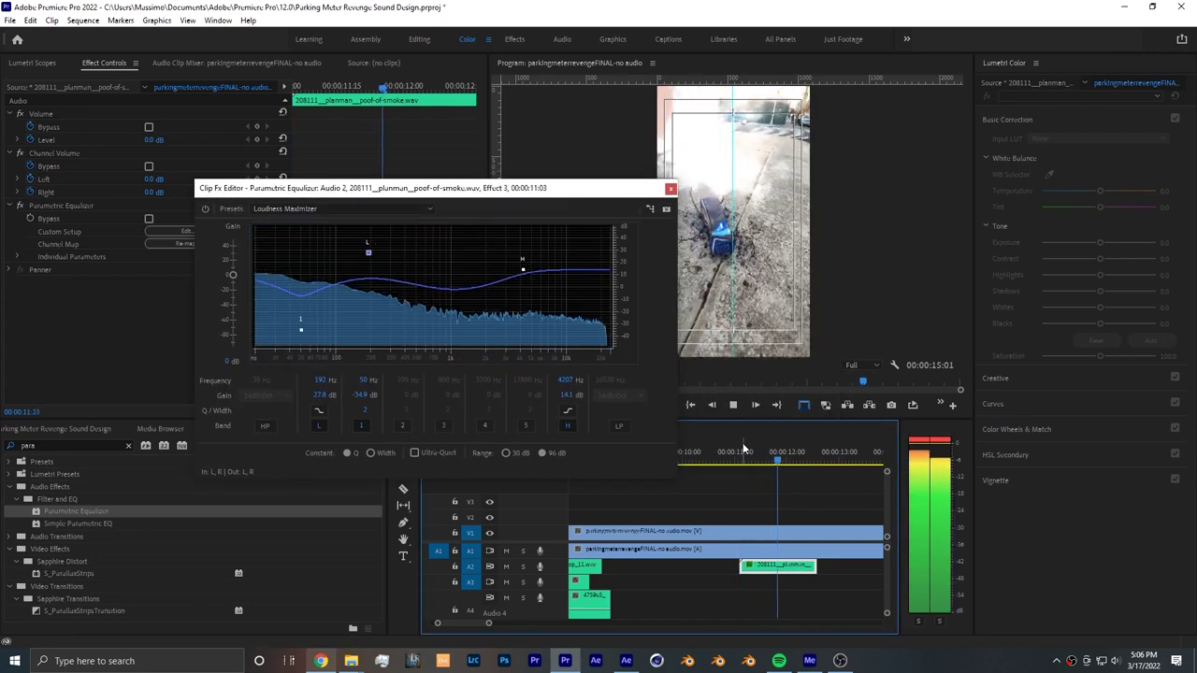
{"action": "key", "text": "space"}
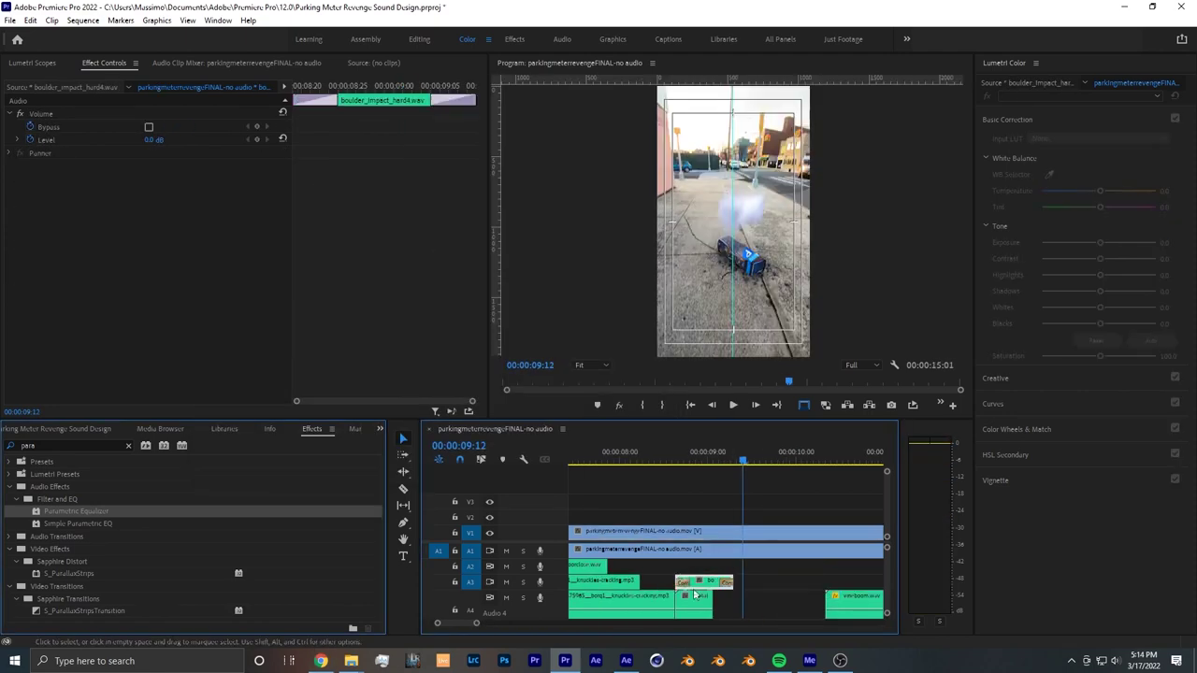
Copy the boulder impact and metal sound clips on tracks A3 and A4 and paste them at 00:00:09:12
{"action": "left_click", "coordinate": [686, 570]}
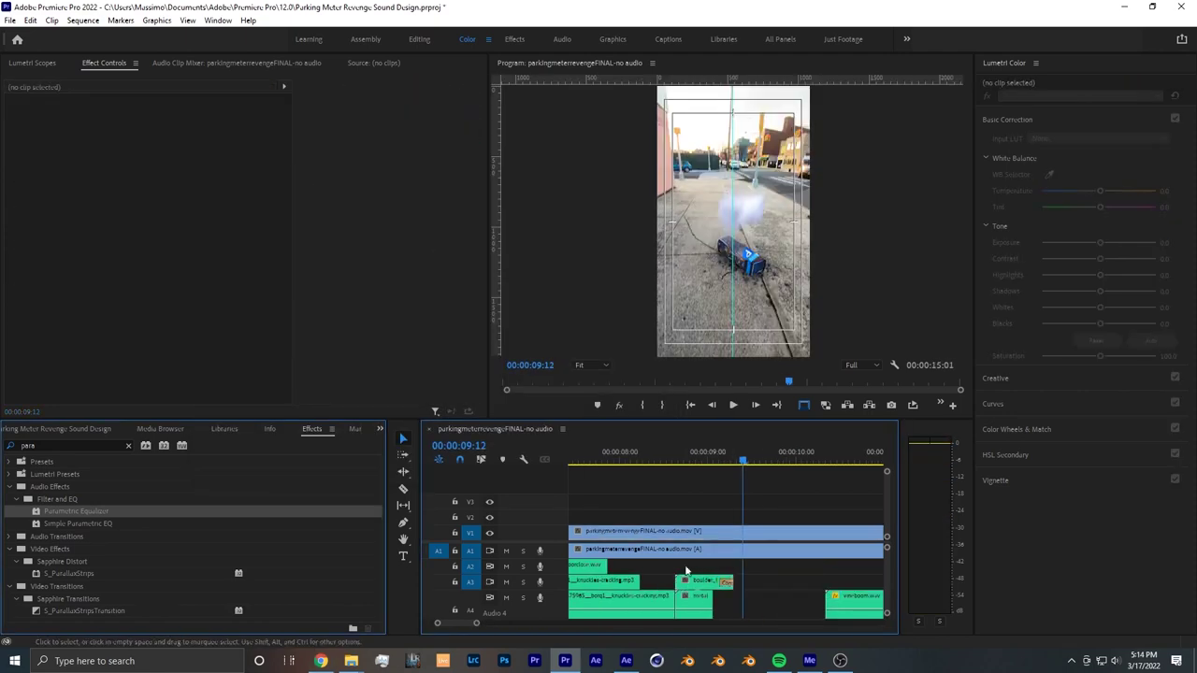
{"action": "right_click", "coordinate": [693, 587]}
{"action": "left_click", "coordinate": [711, 115]}
{"action": "key", "text": "ctrl+v"}
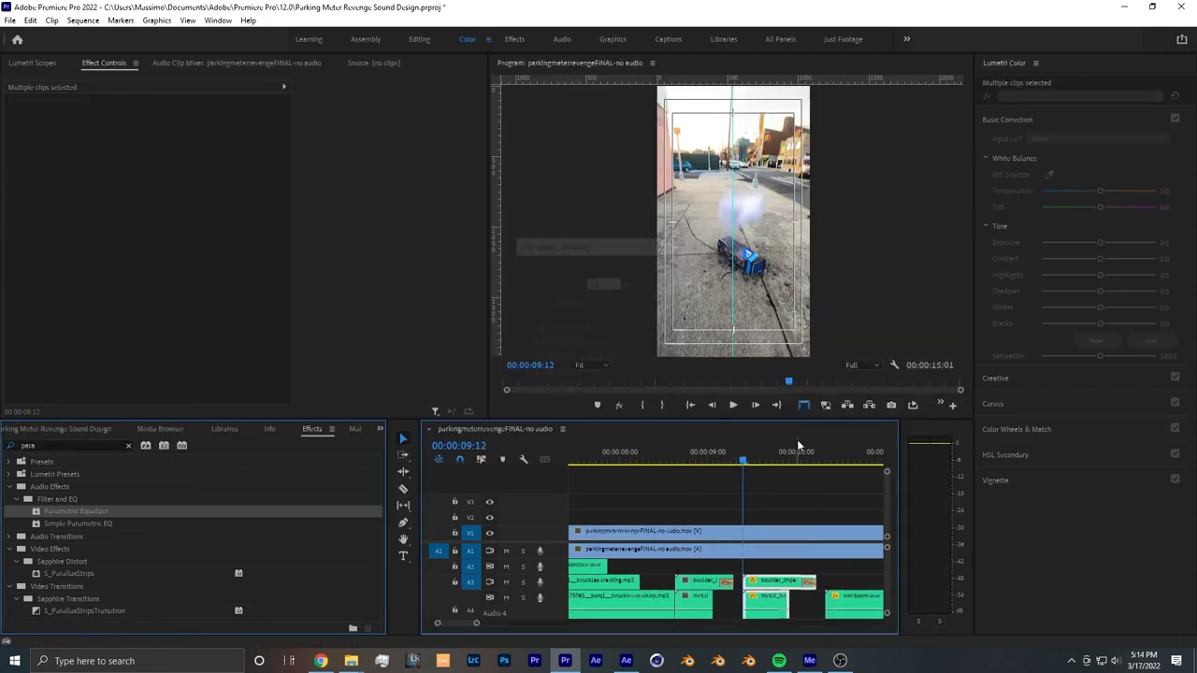
Play back the sequence, including with the program monitor maximized, to review the sound design through the final impacts
{"action": "left_click", "coordinate": [668, 456]}
{"action": "key", "text": "space"}
{"action": "key", "text": "grave"}
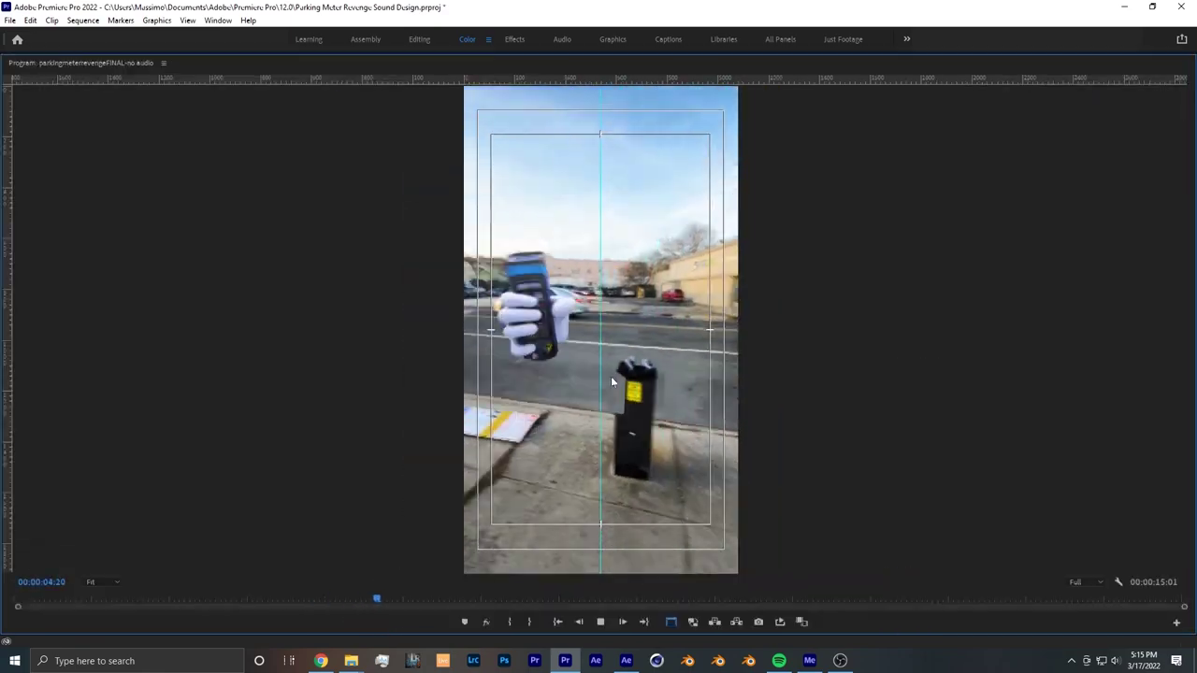
{"action": "key", "text": "grave"}
{"action": "left_click", "coordinate": [677, 460]}
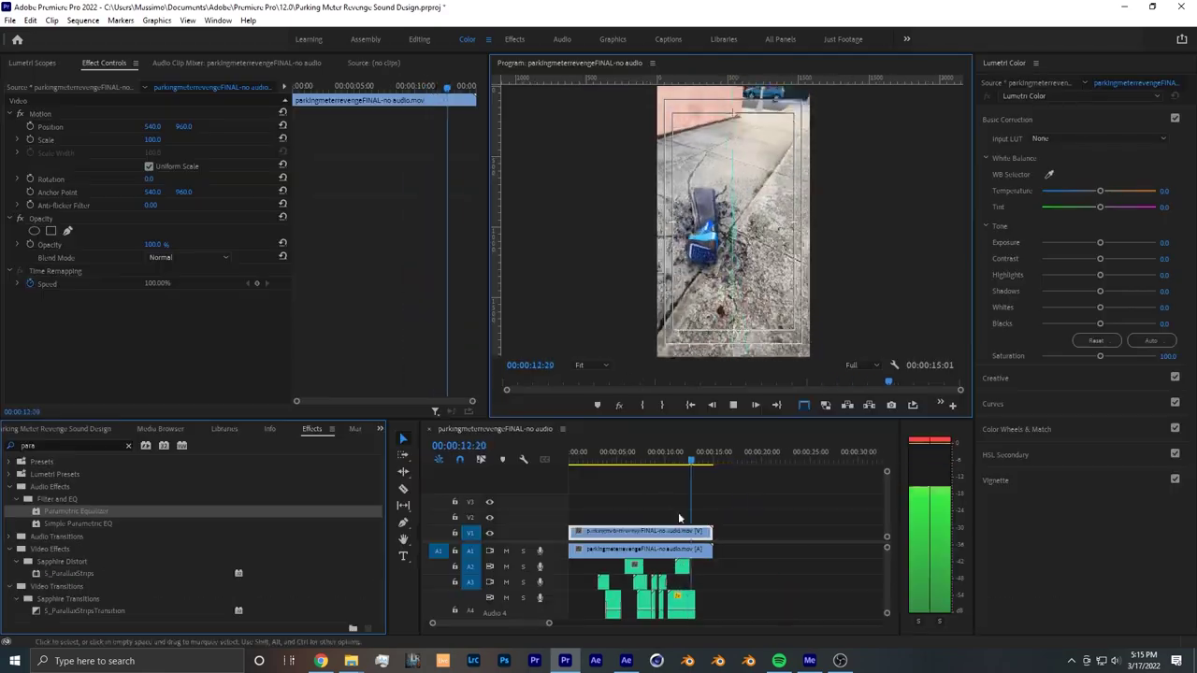